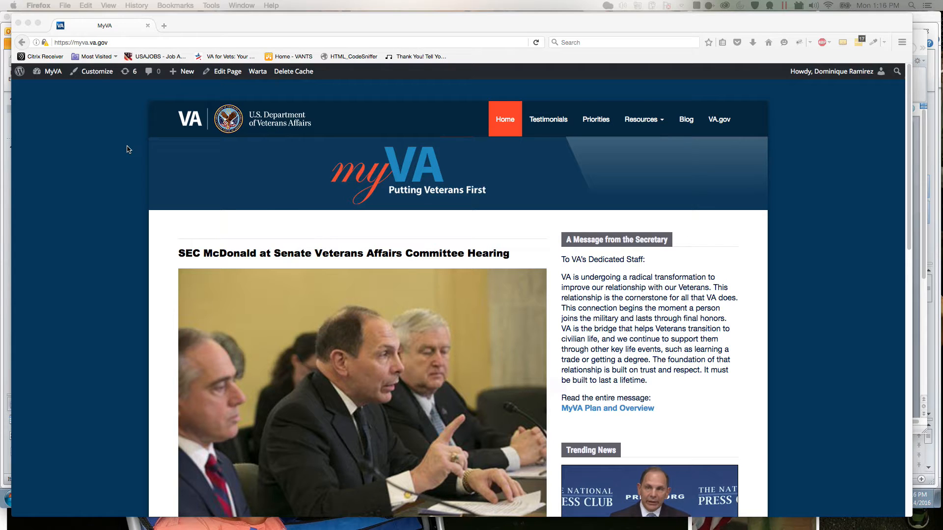
- Open the MyVA Blog page and look over its content from Top Stories down to Personal Milestones
click(686, 124)
click(686, 125)
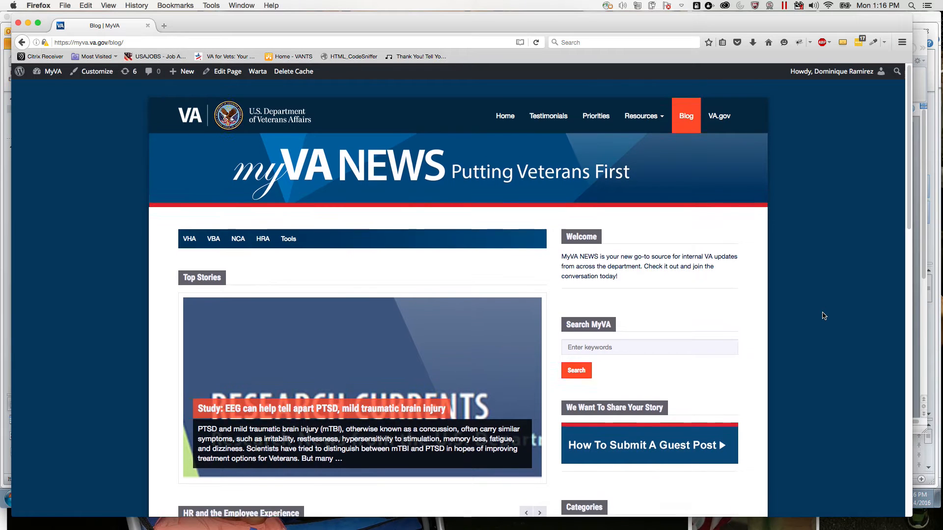
scroll(823, 316, down, 5)
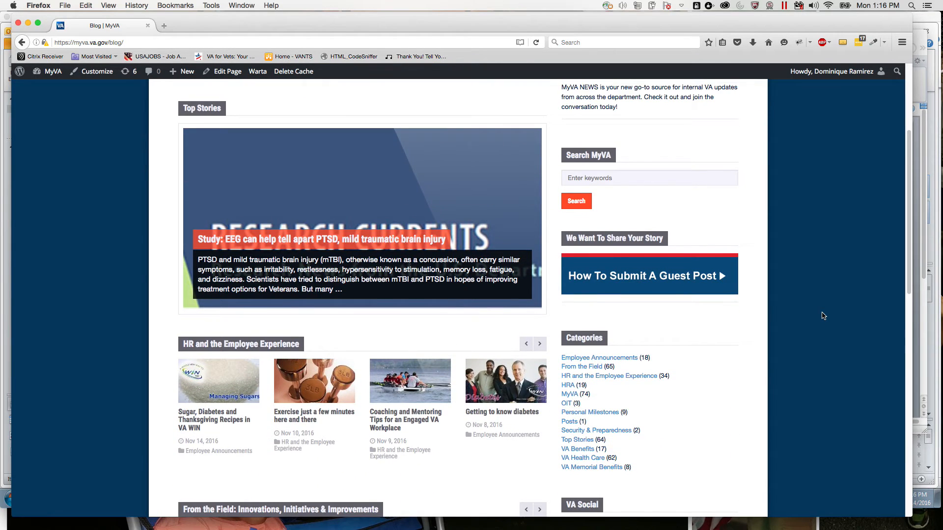
scroll(823, 316, down, 5)
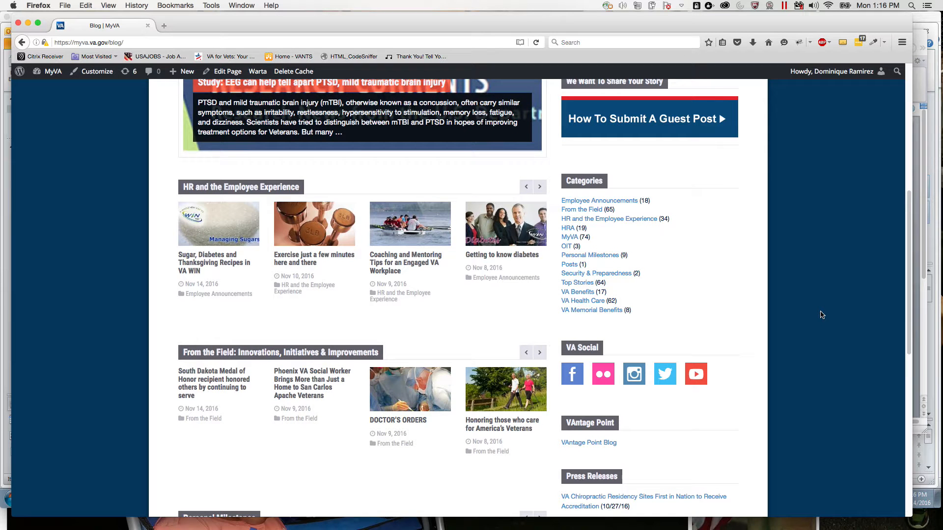
scroll(822, 315, down, 5)
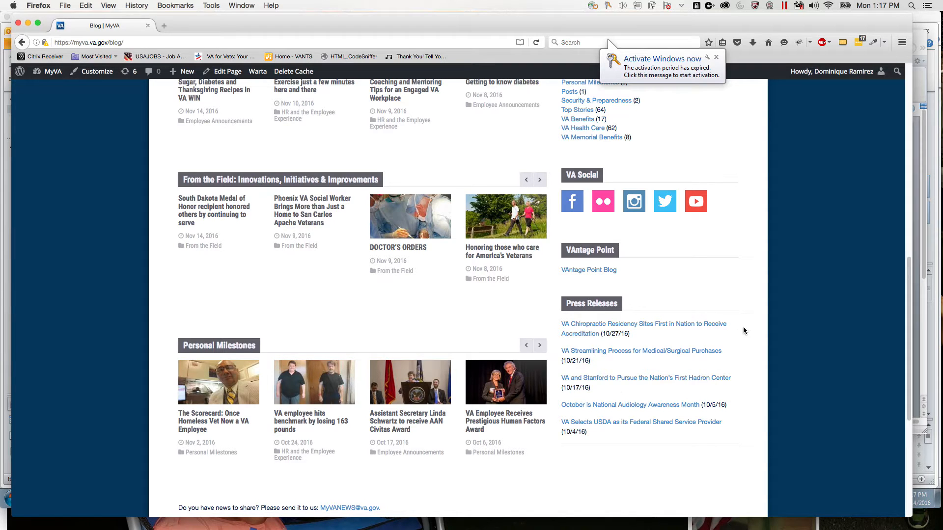
- Review the blog's sidebar sections from Welcome and Search MyVA down to VAntage Point and Press Releases
scroll(646, 265, up, 7)
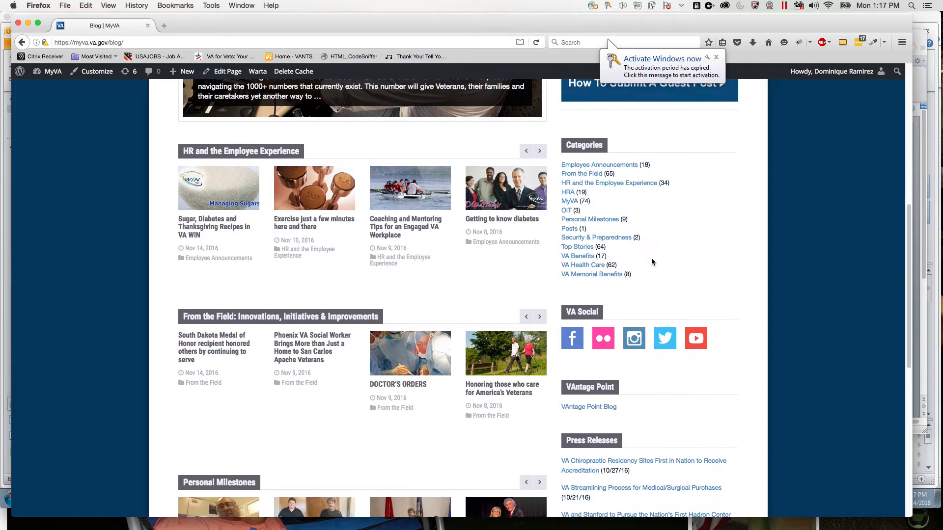
scroll(652, 256, up, 2)
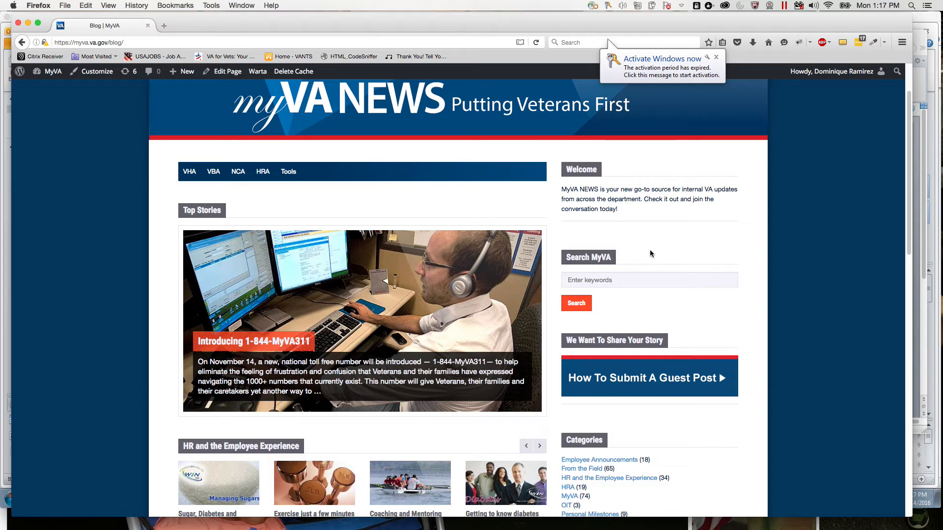
scroll(621, 193, down, 2)
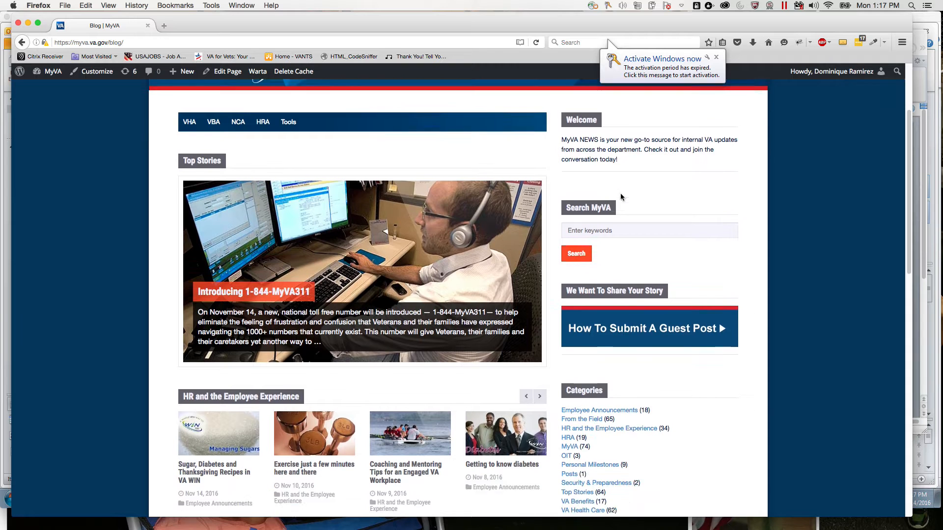
scroll(616, 211, down, 2)
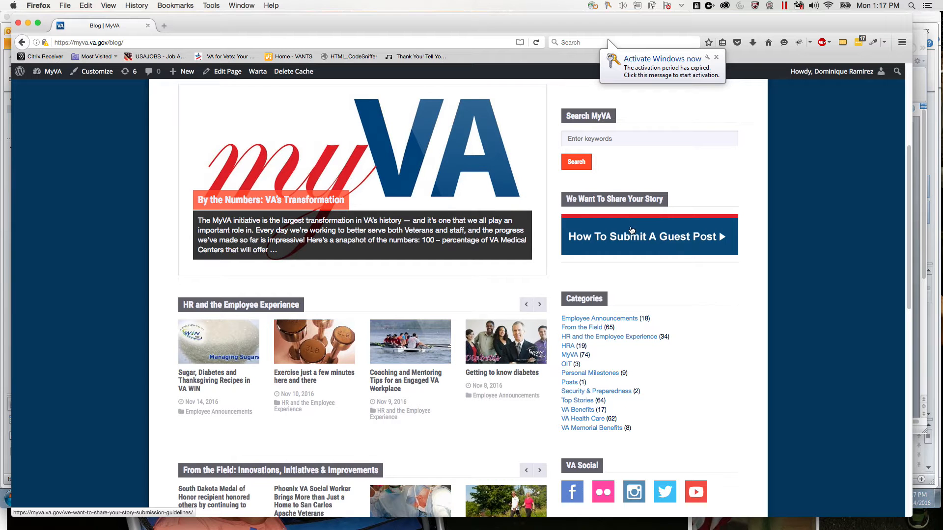
scroll(626, 228, down, 1)
scroll(613, 276, down, 4)
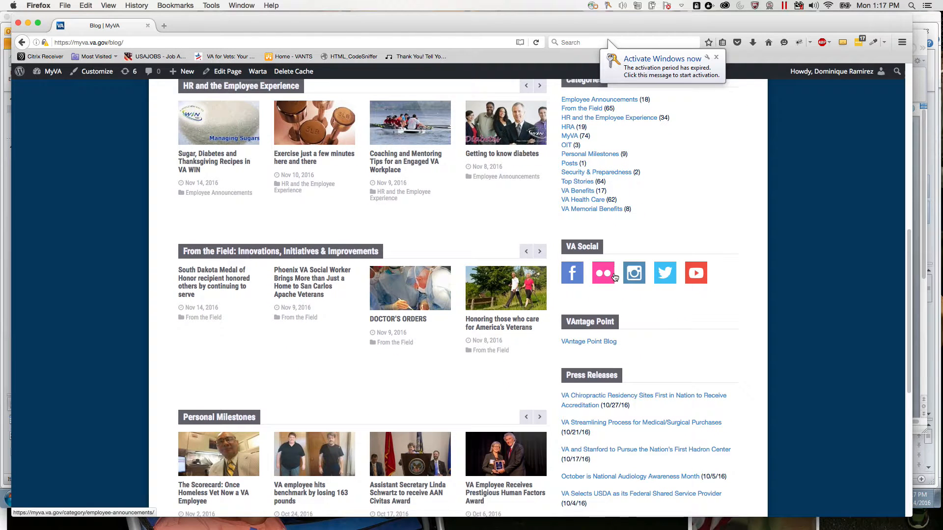
scroll(604, 267, down, 2)
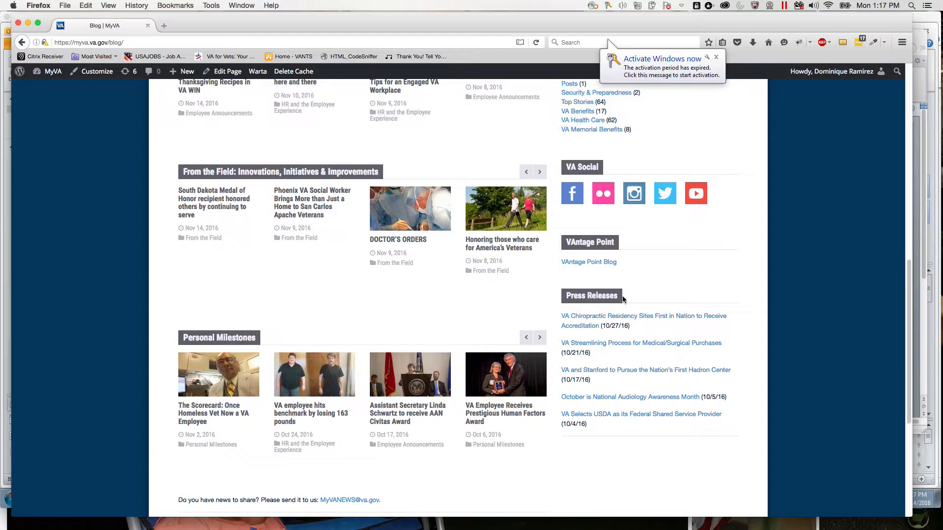
scroll(622, 300, down, 1)
scroll(623, 299, down, 1)
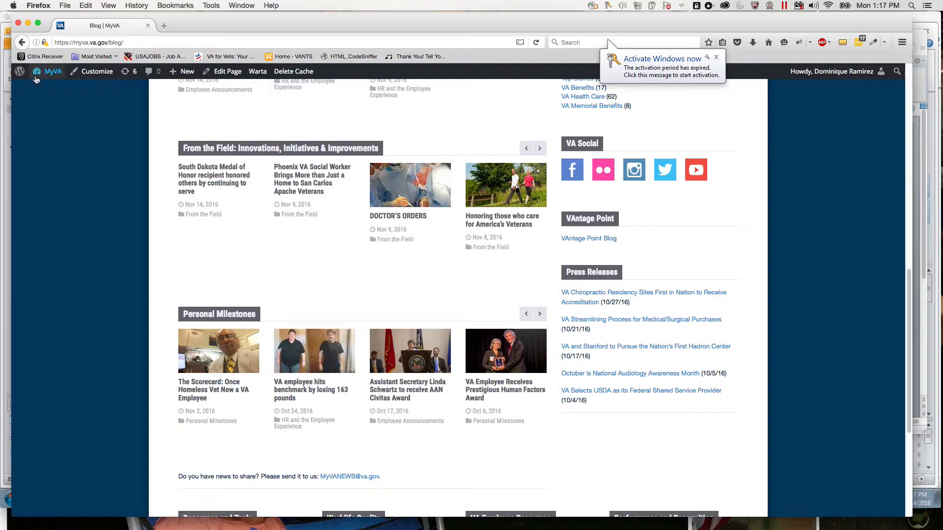
- Go to the site's WordPress dashboard, open the Widgets page and expand Sidebar Section - Default
mouse_move(37, 78)
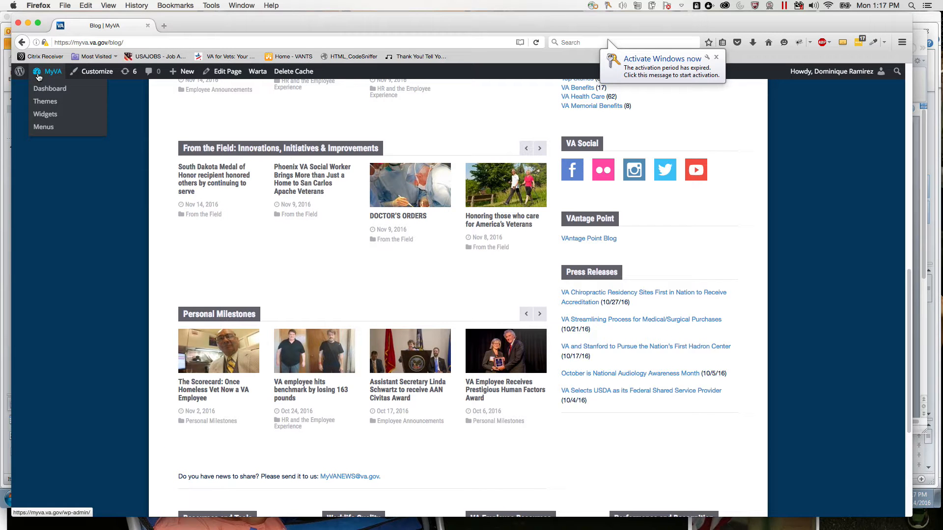
click(45, 92)
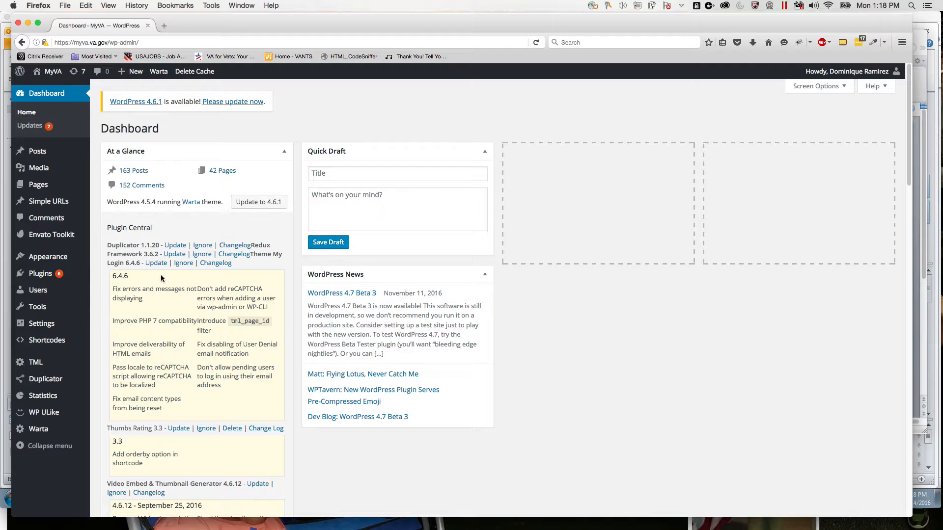
mouse_move(47, 308)
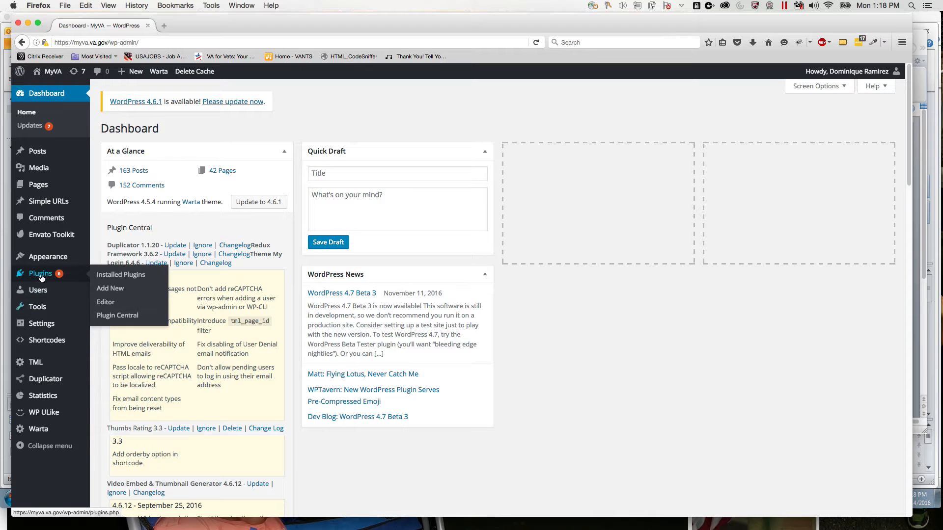
mouse_move(41, 262)
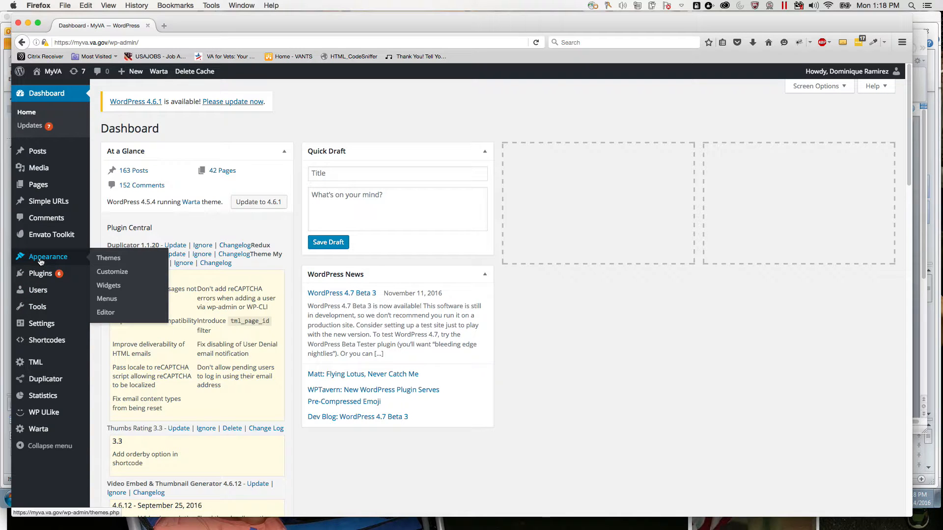
click(114, 289)
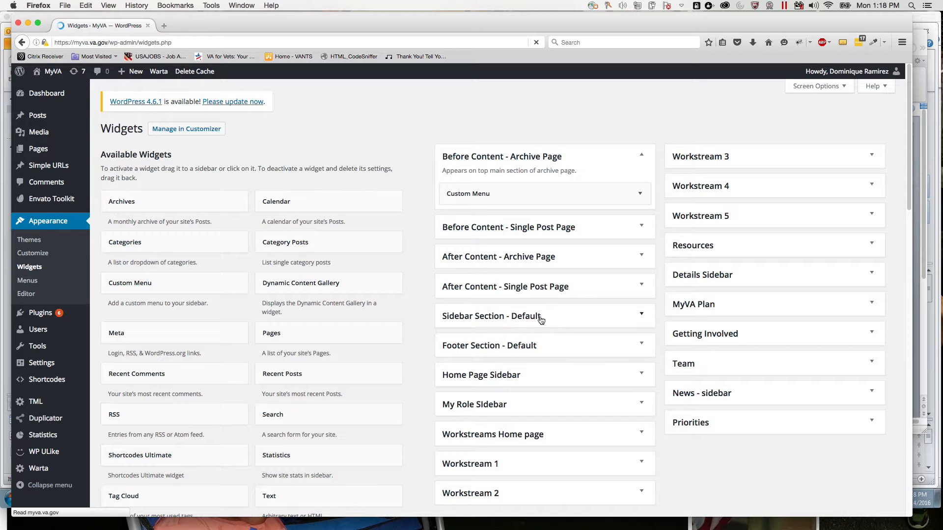
click(639, 321)
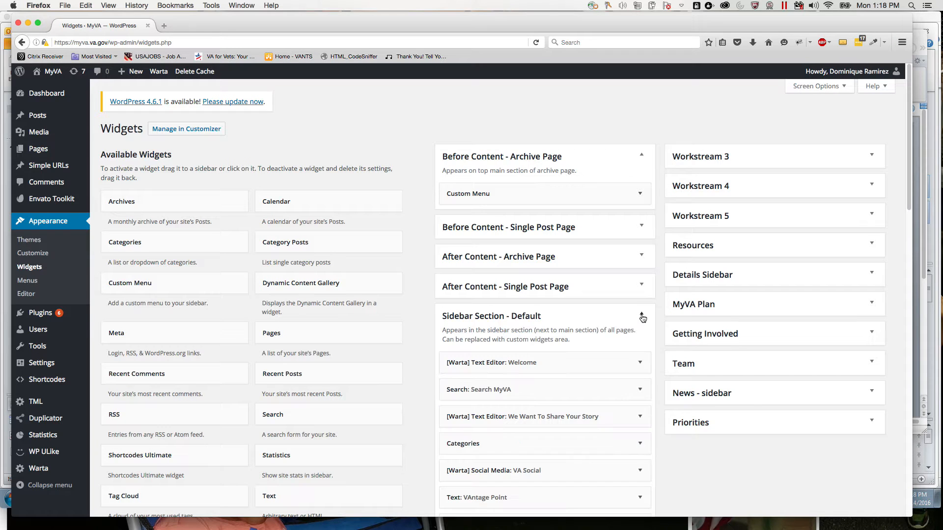
- Open the MyVA site in a new browser tab and bring up its Blog page for editing
right_click(42, 72)
click(54, 73)
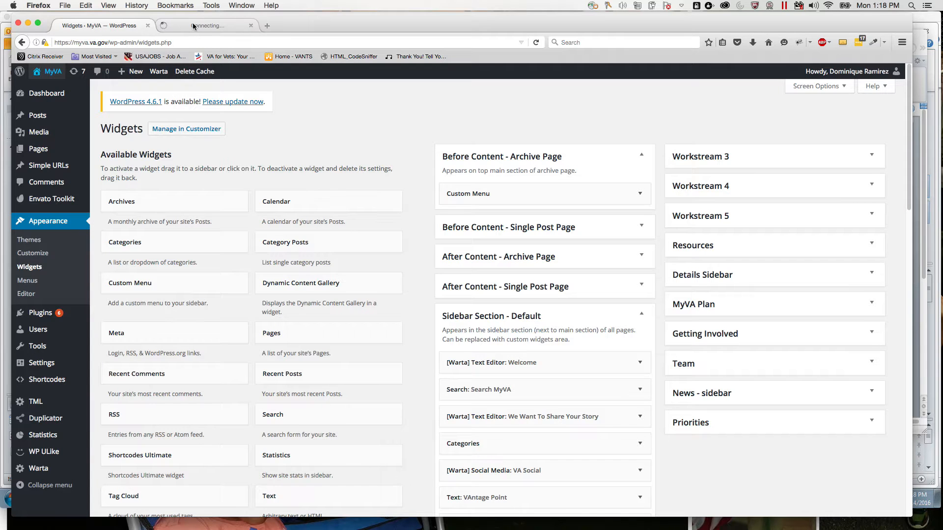
click(193, 22)
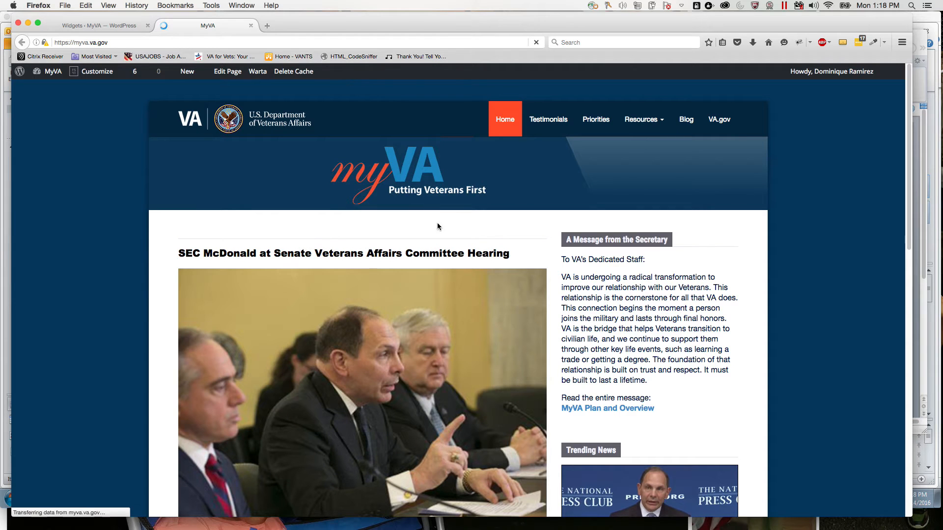
click(685, 132)
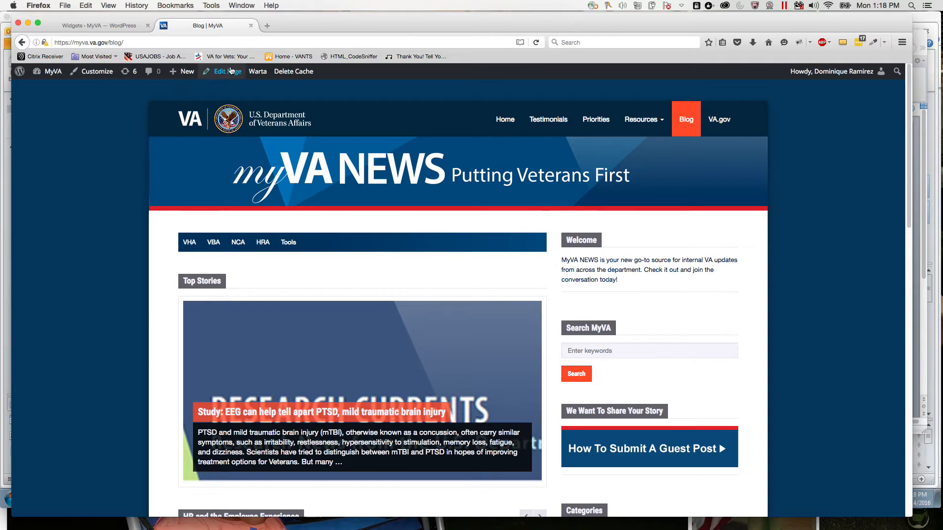
click(222, 72)
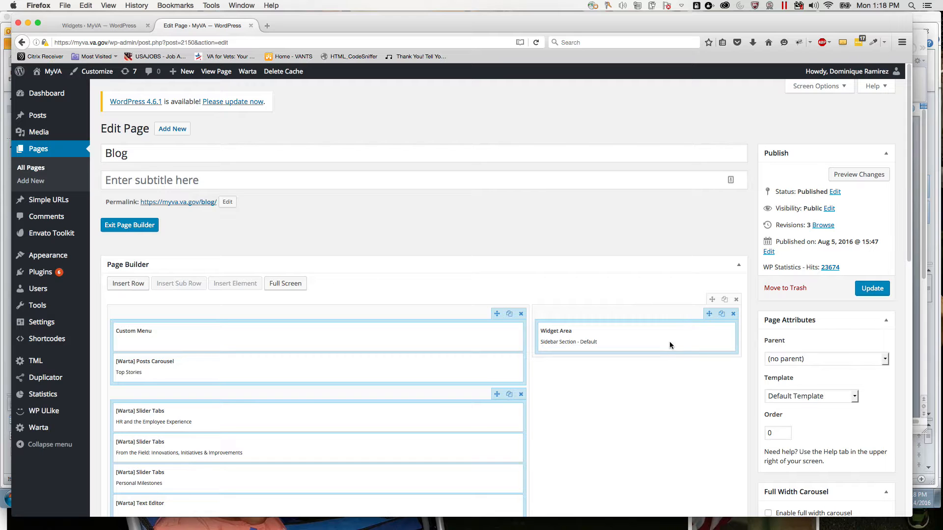
- Check which widget area the Blog page's Widget Area element uses and compare it with the Widgets page
scroll(681, 359, down, 3)
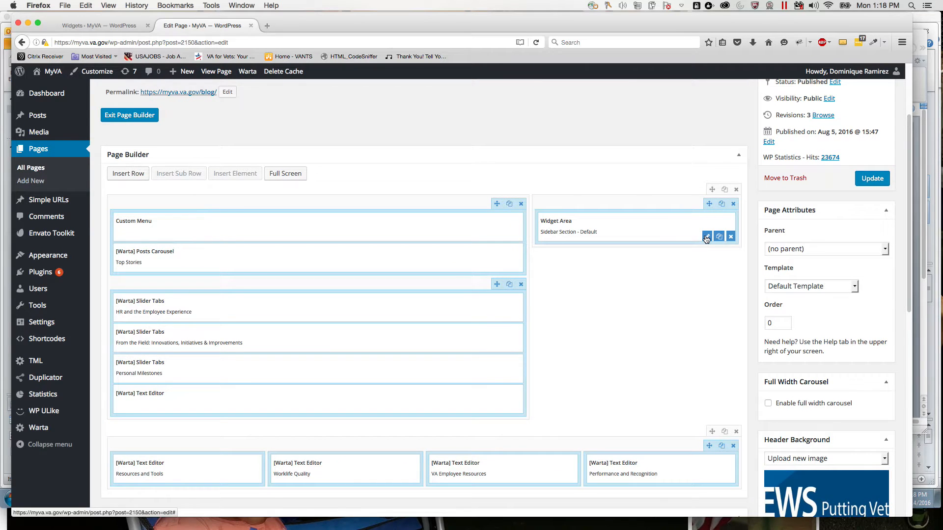
click(706, 237)
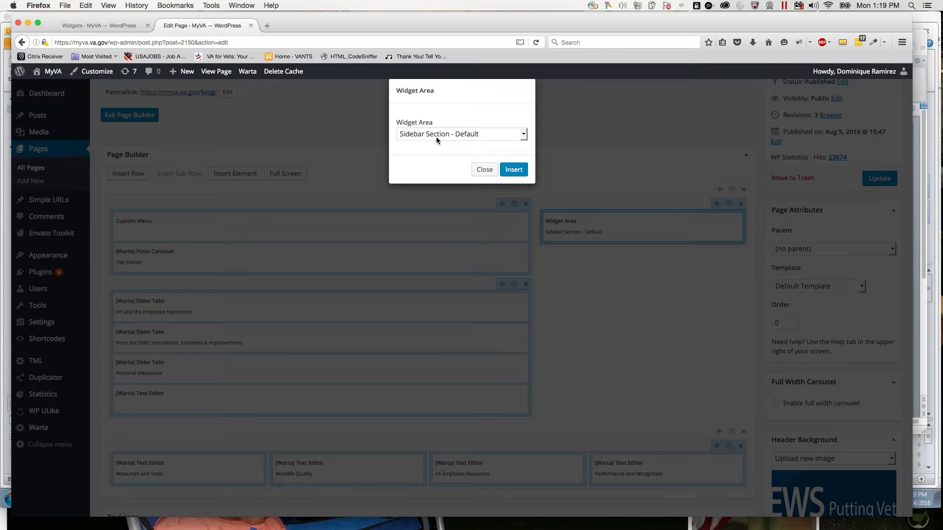
click(485, 169)
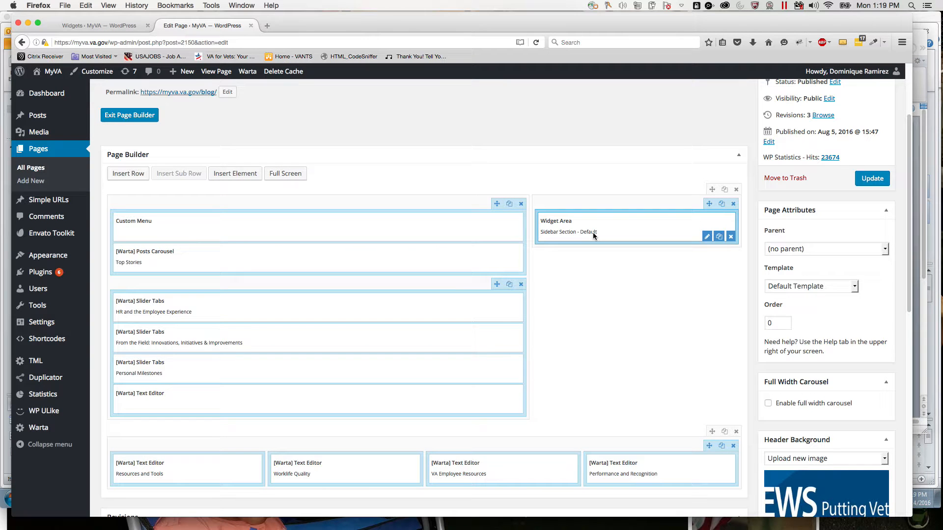
click(84, 26)
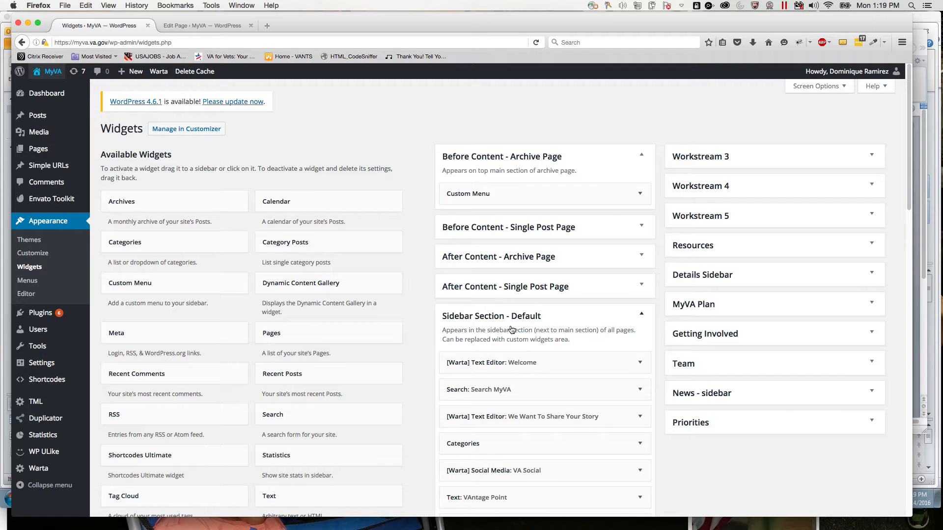
click(218, 29)
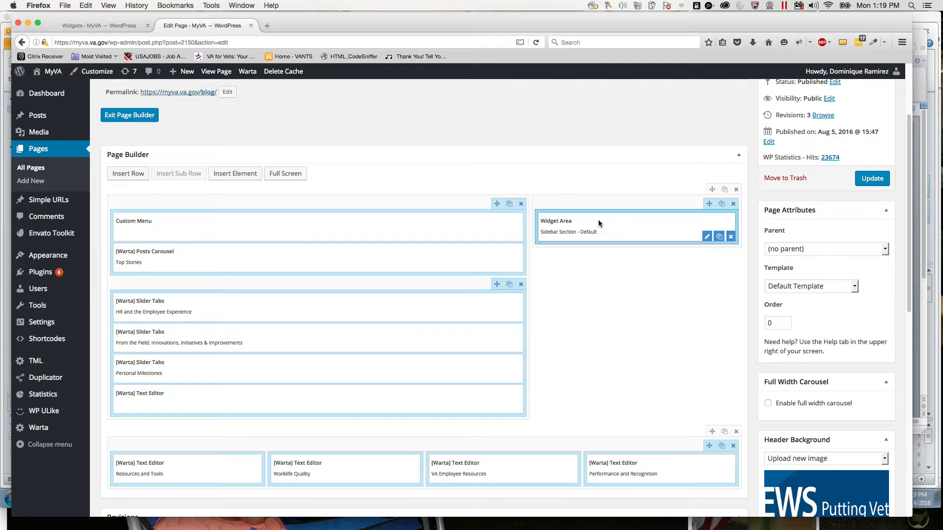
scroll(612, 230, up, 3)
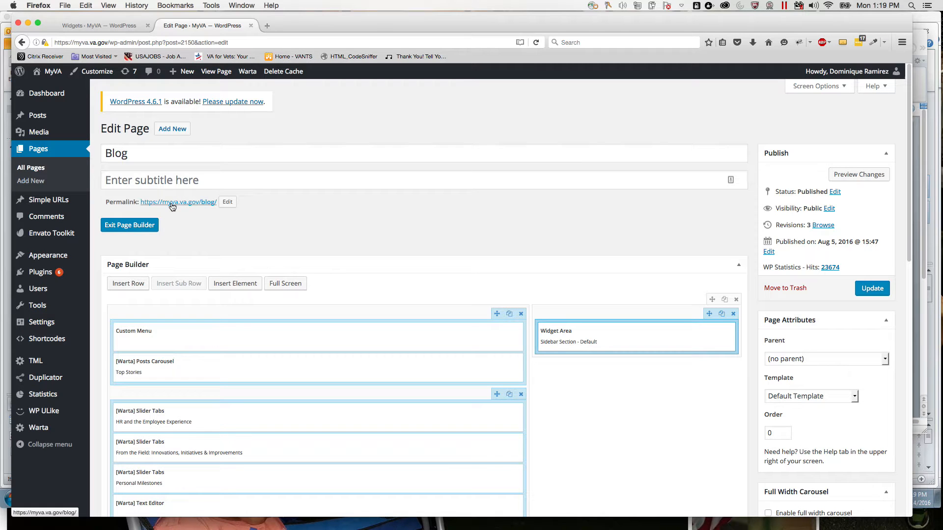
- View the published Blog page and examine its sidebar from Welcome down to Press Releases
click(220, 72)
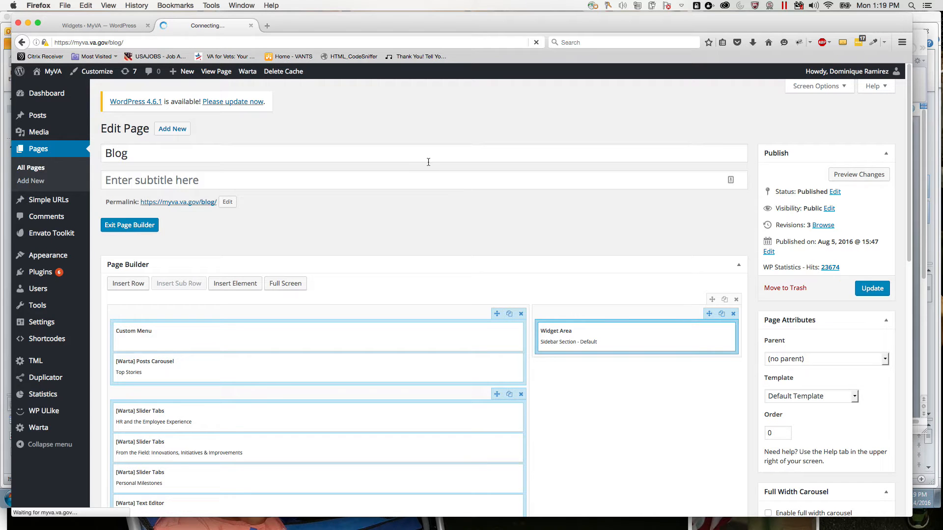
scroll(621, 303, down, 3)
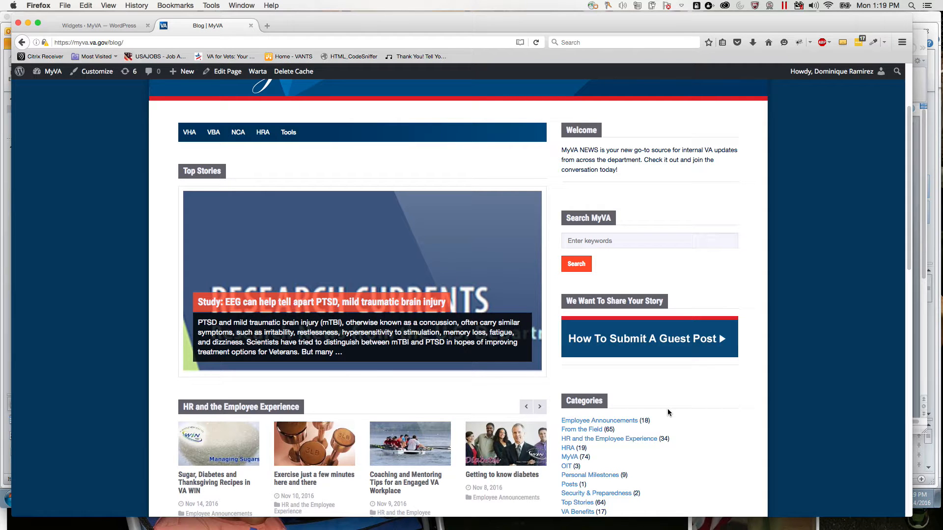
scroll(668, 412, down, 5)
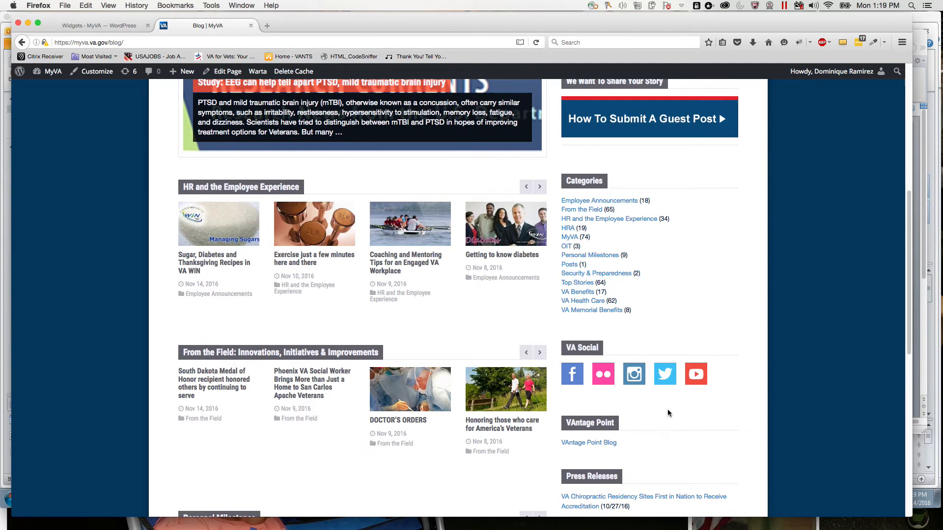
scroll(667, 412, down, 2)
scroll(669, 414, down, 3)
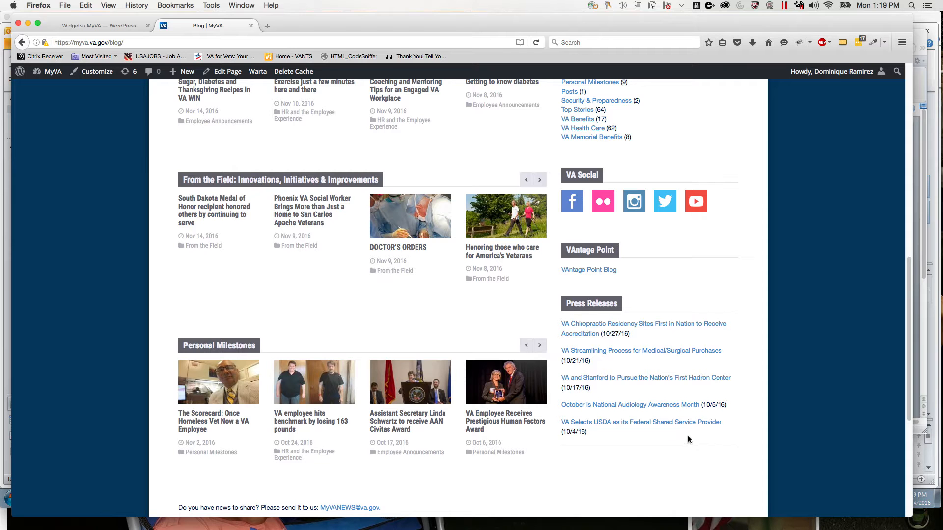
scroll(690, 443, down, 1)
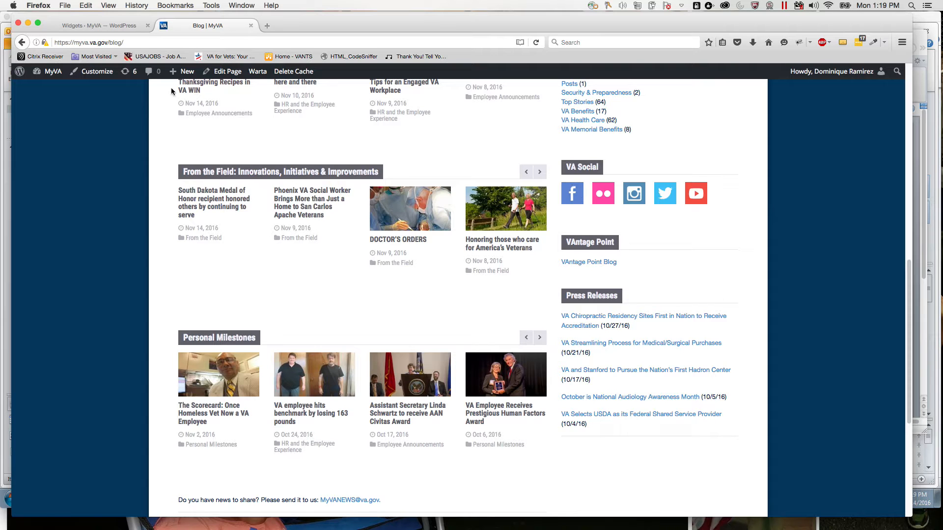
- Return to the WordPress Widgets page and check the site menu for the Visit Site link
click(96, 28)
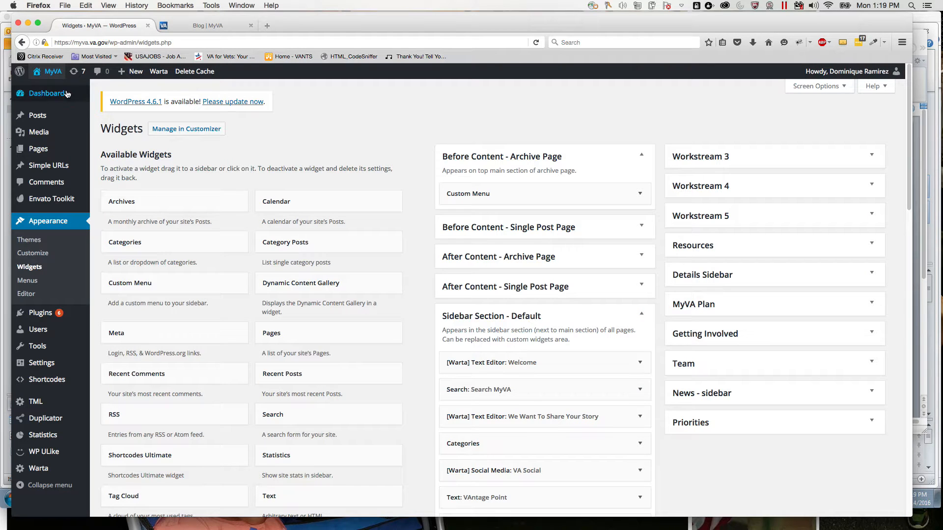
mouse_move(57, 82)
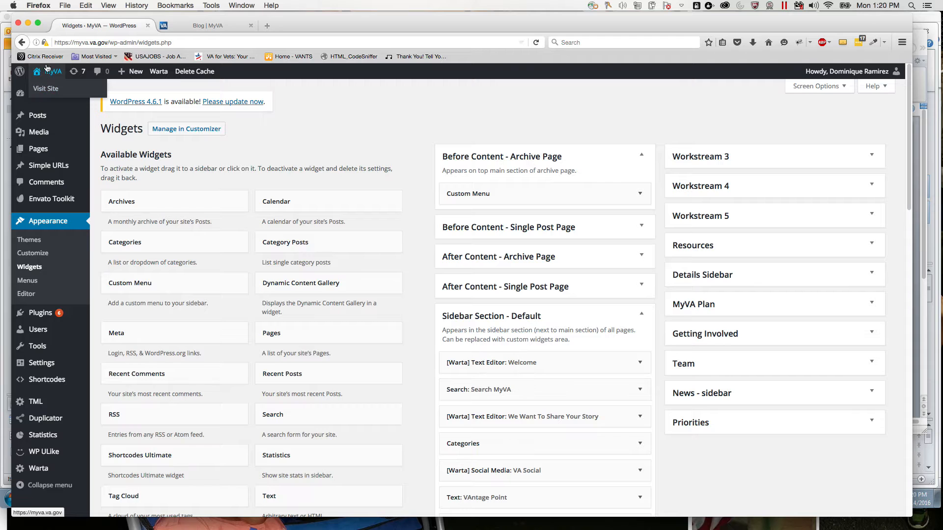
click(49, 90)
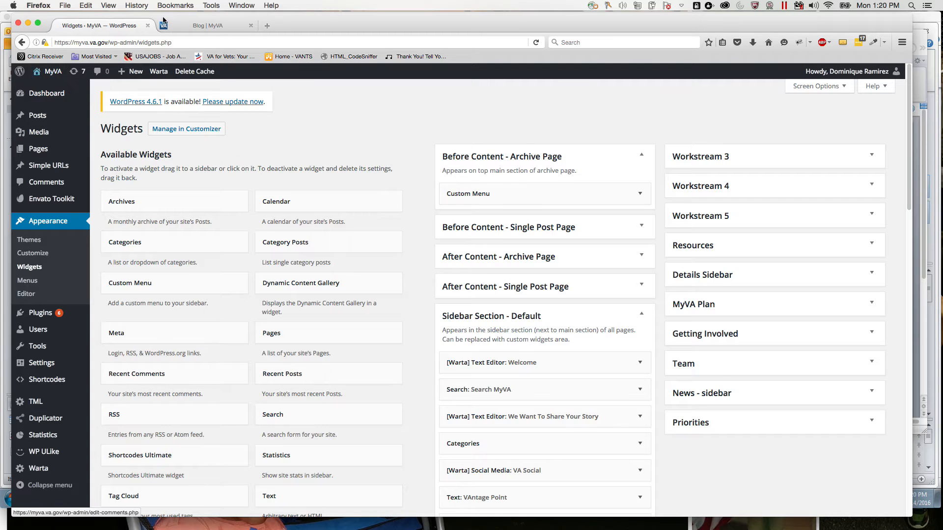
- Return from the published Blog page to the Widgets page and collapse and re-expand the Sidebar Section - Default area
mouse_move(63, 73)
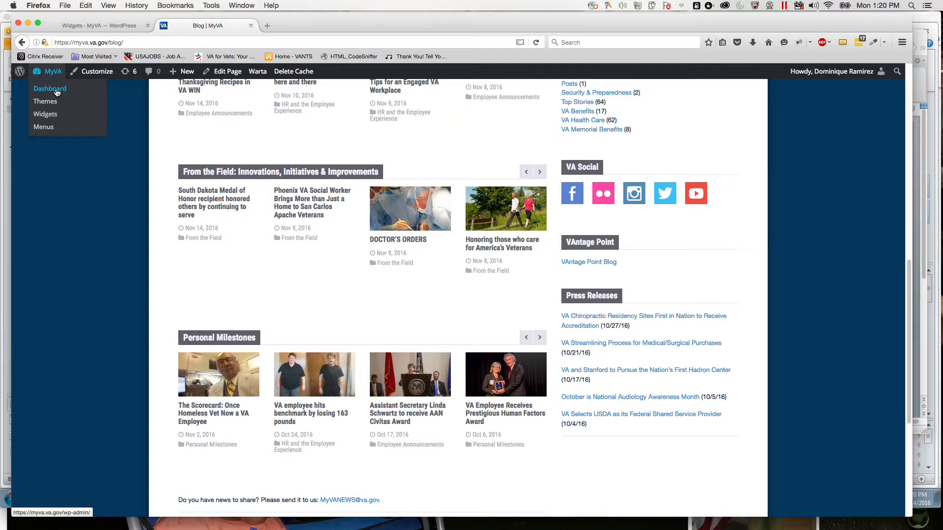
click(90, 28)
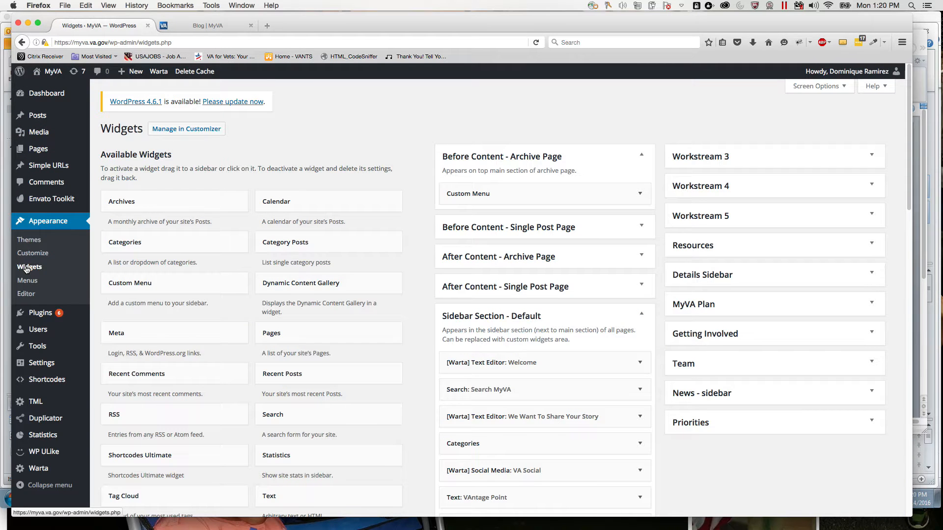
click(549, 321)
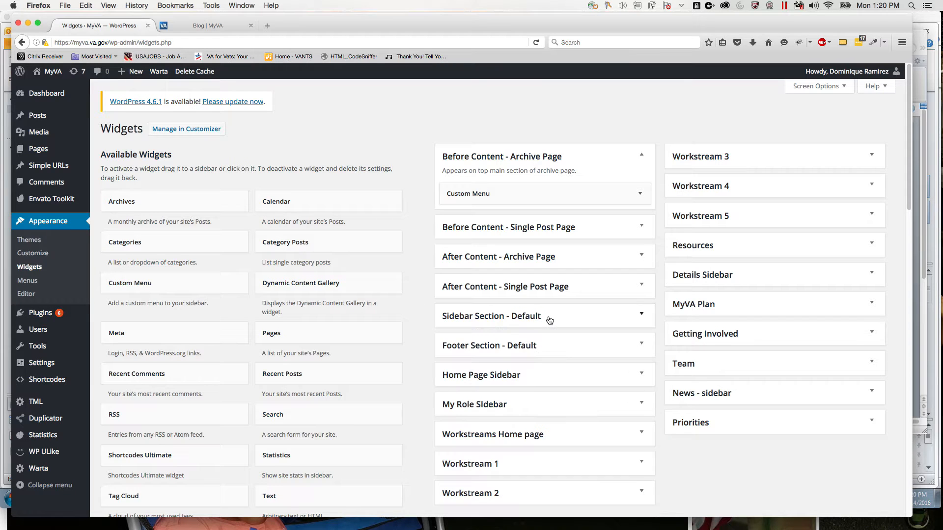
click(550, 321)
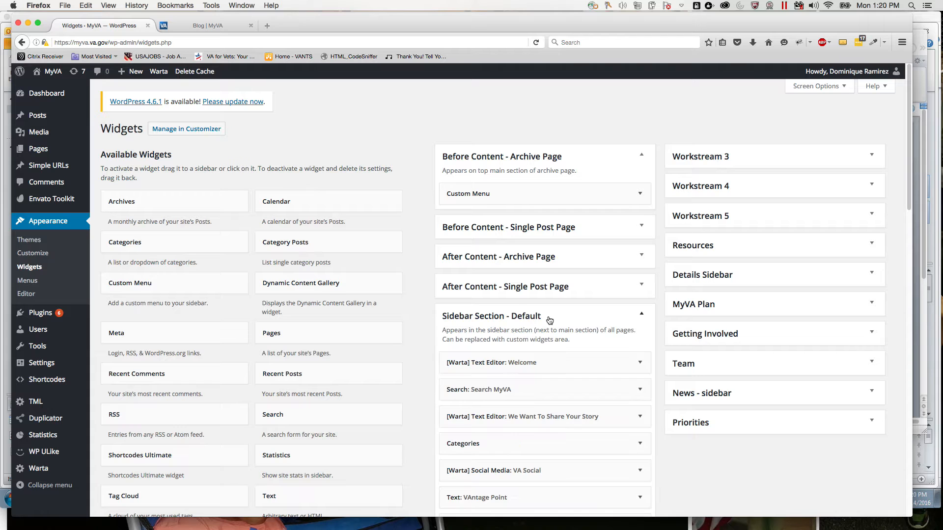
- Compare the widgets in Sidebar Section - Default with the published Blog page's sidebar, from Welcome down to Press Releases
scroll(549, 320, down, 2)
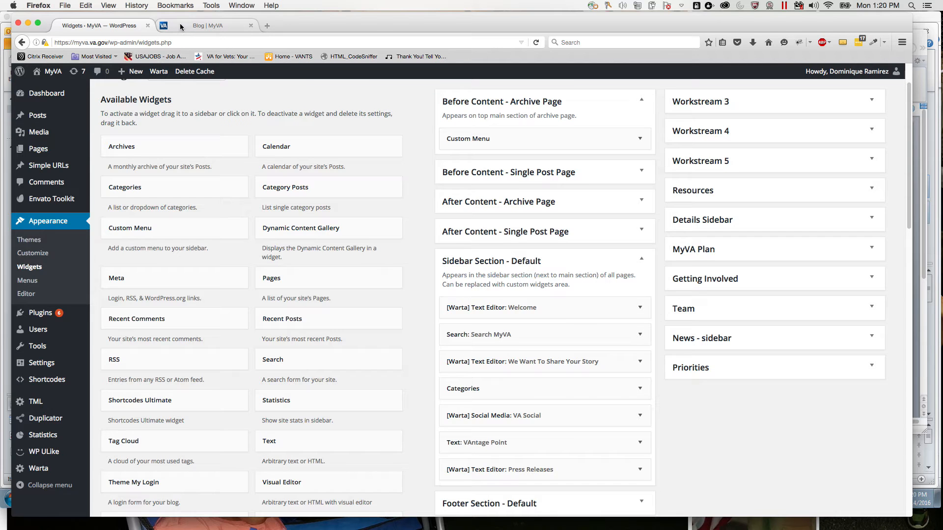
click(206, 25)
scroll(692, 199, up, 10)
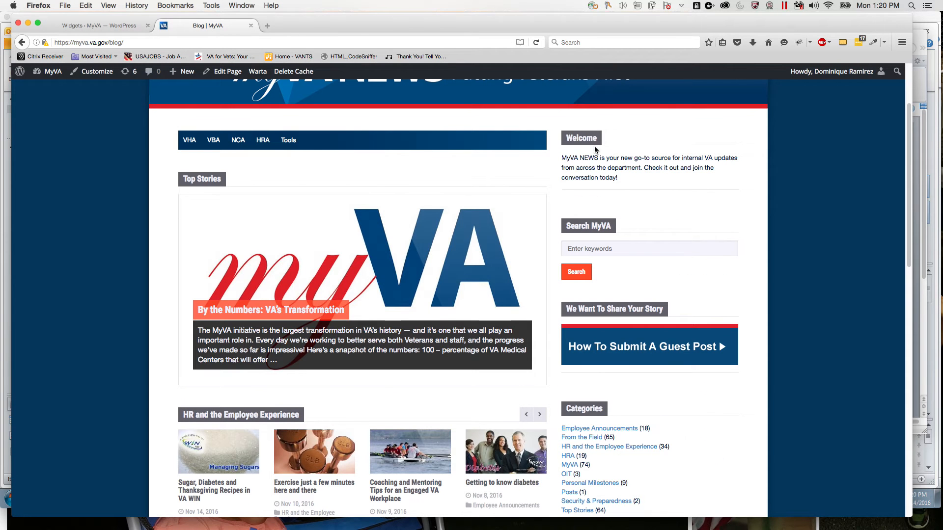
click(74, 25)
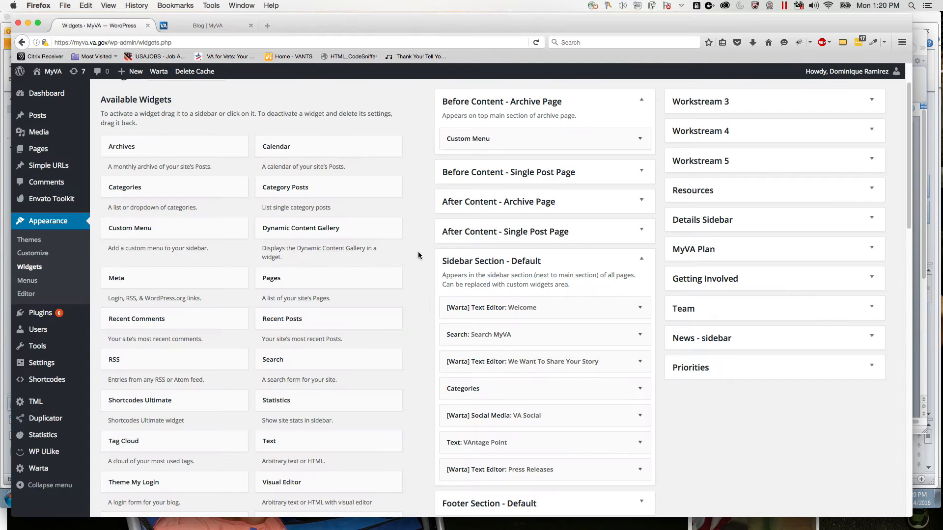
click(207, 26)
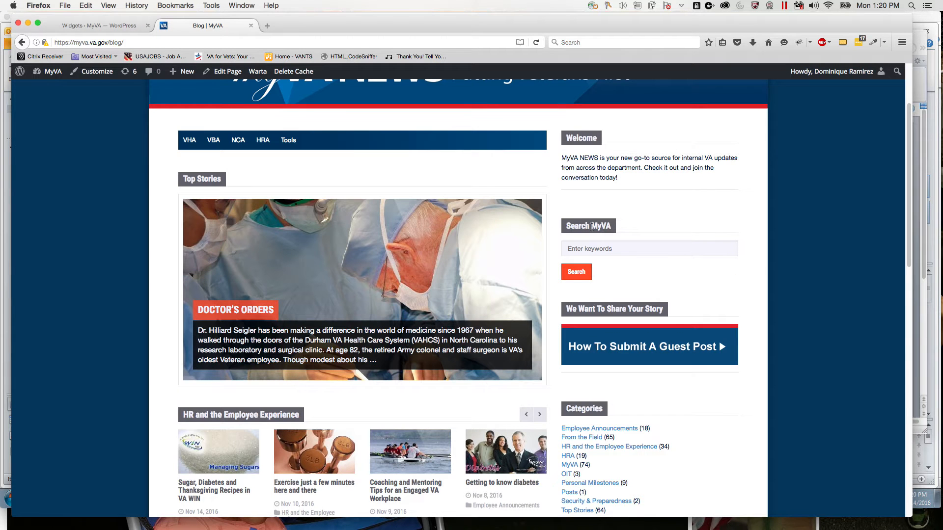
click(109, 28)
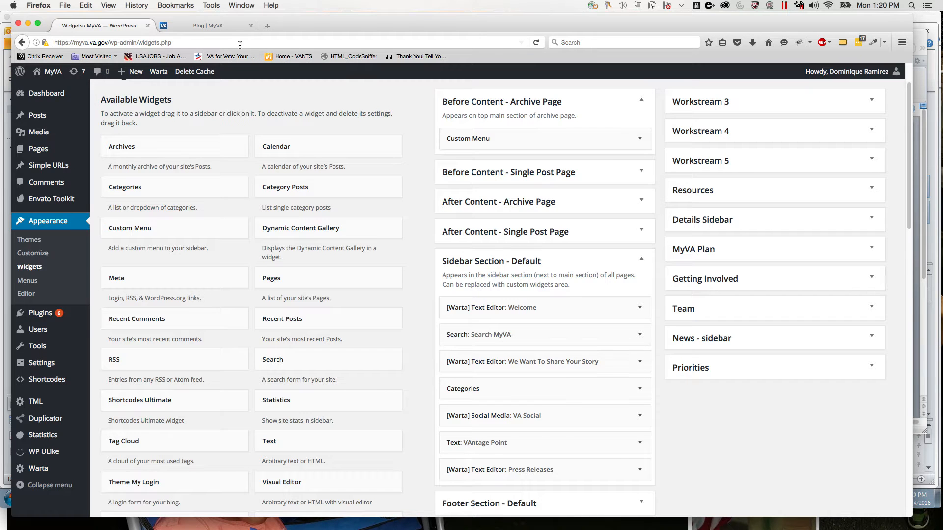
click(211, 26)
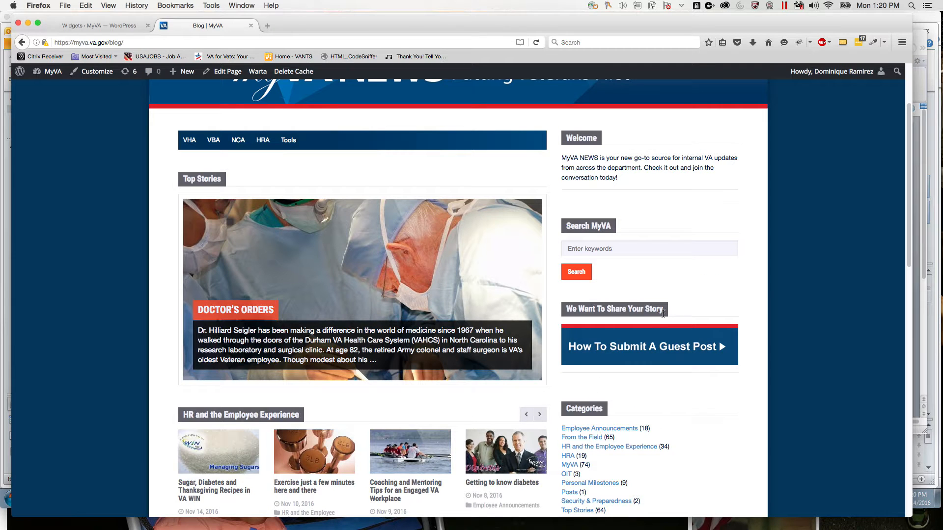
scroll(669, 459, down, 10)
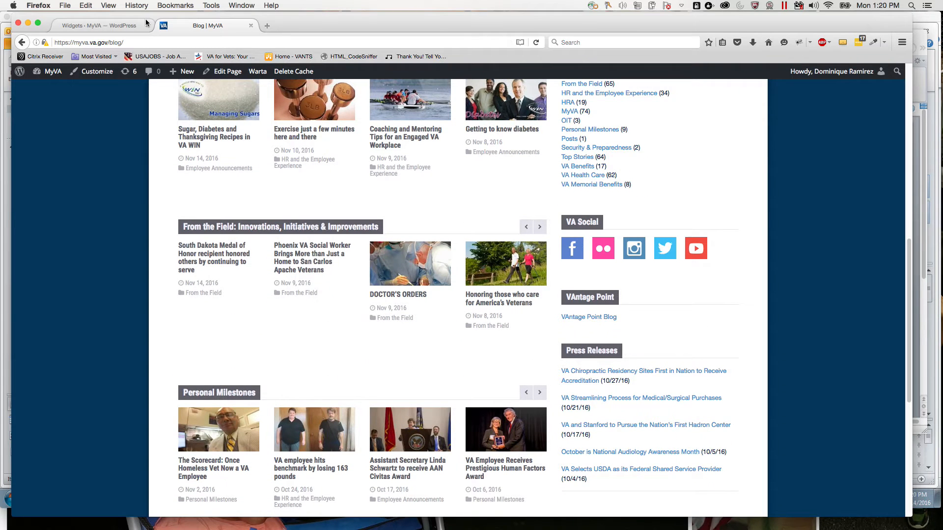
click(130, 25)
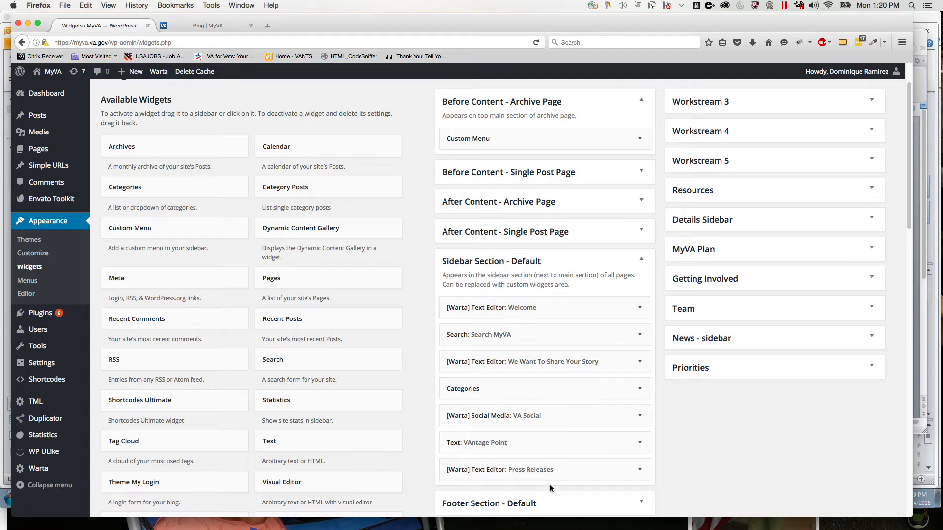
- Expand the Press Releases text editor widget in Sidebar Section - Default to show its title and content
scroll(564, 461, down, 2)
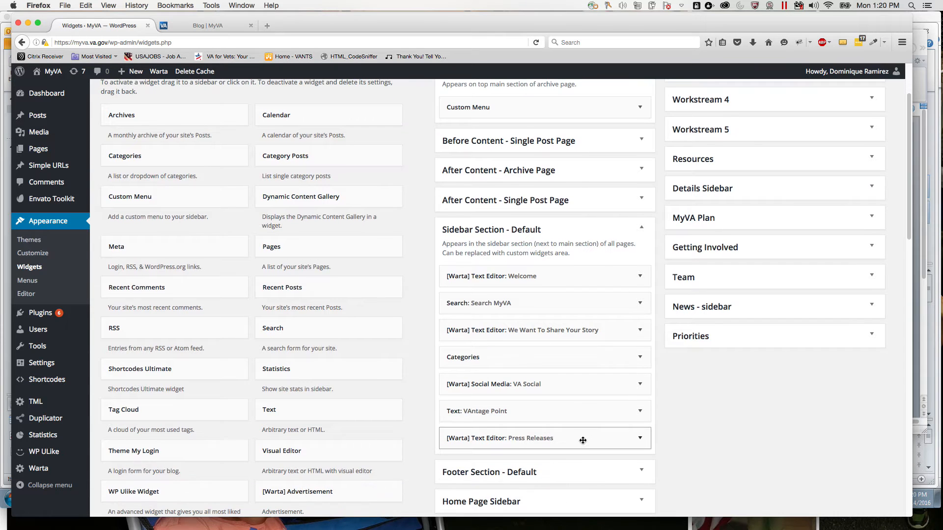
click(640, 438)
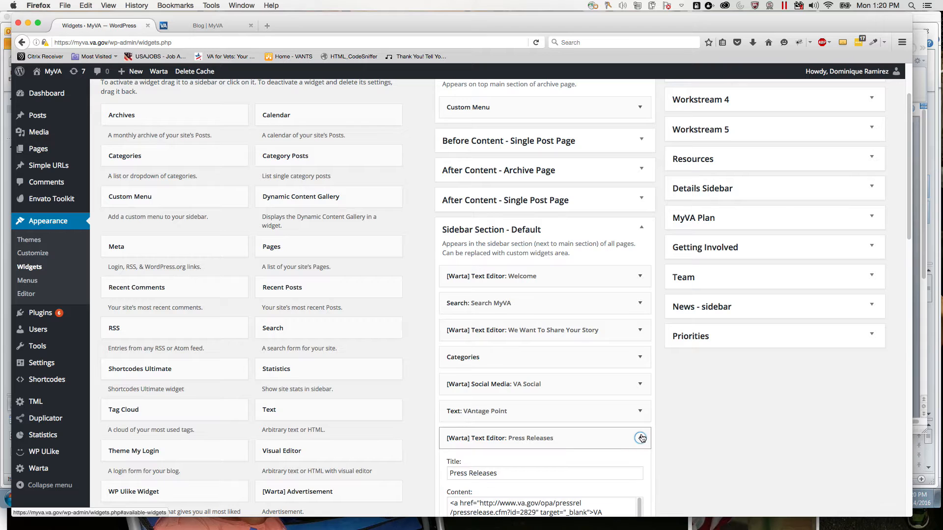
scroll(634, 432, down, 5)
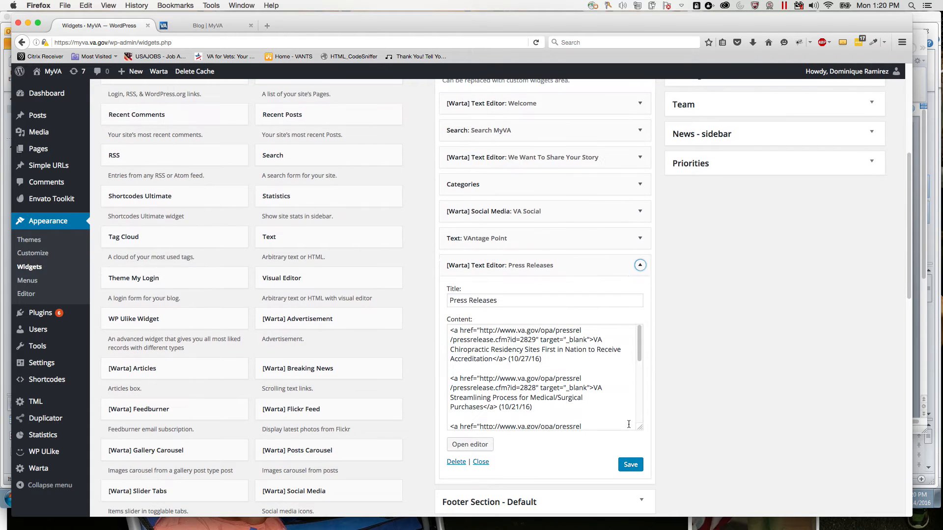
click(640, 267)
click(641, 267)
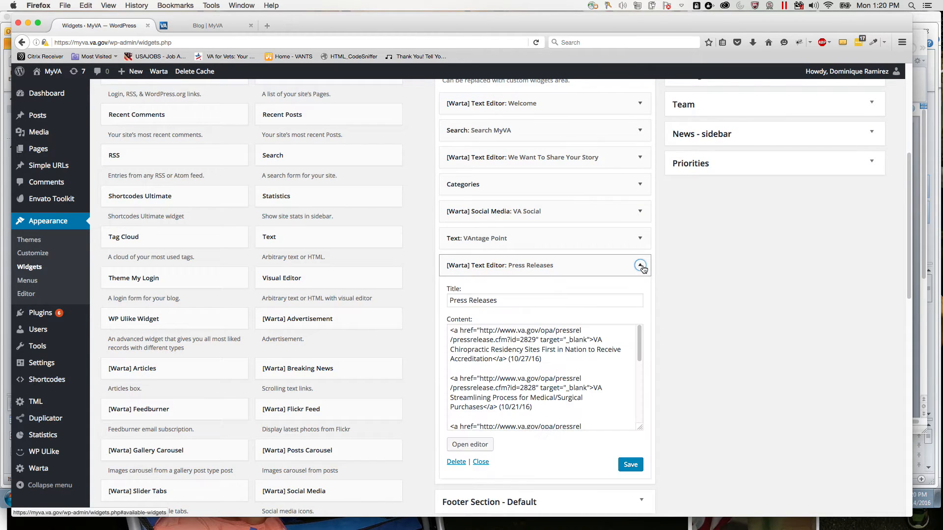
- Try wrapping the first press release entry in <p> and </p> tags, and remove the tags again
click(568, 370)
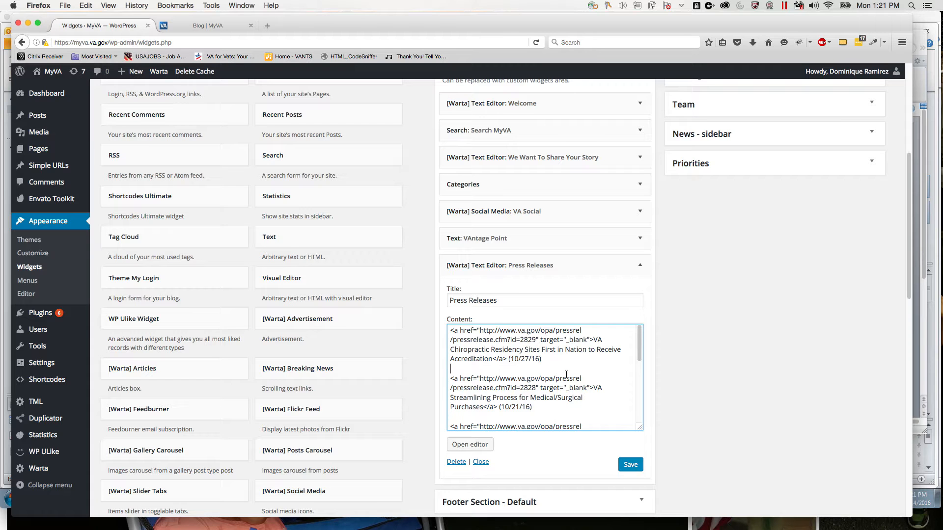
click(555, 355)
text(<p>)
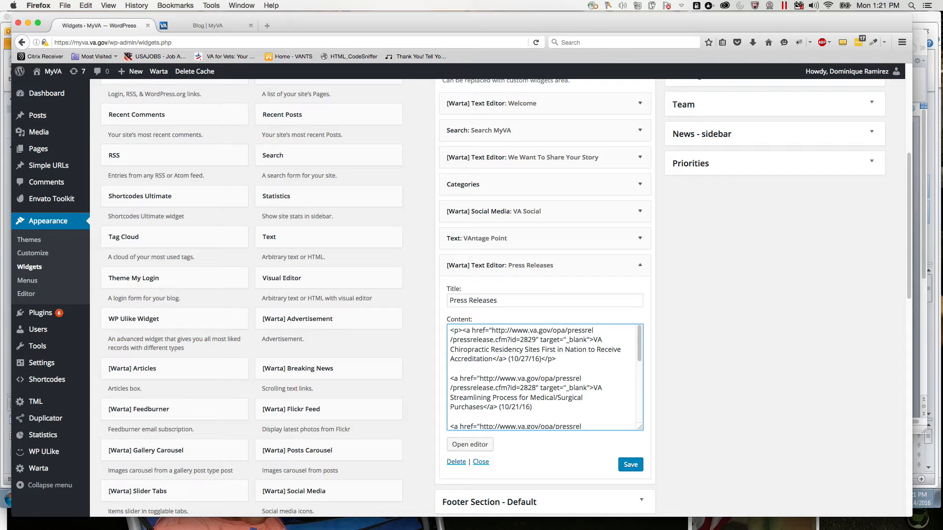
key(BackSpace)
key(BackSpace)
key(shift+Right)
key(shift+Right)
key(shift+Right)
key(BackSpace)
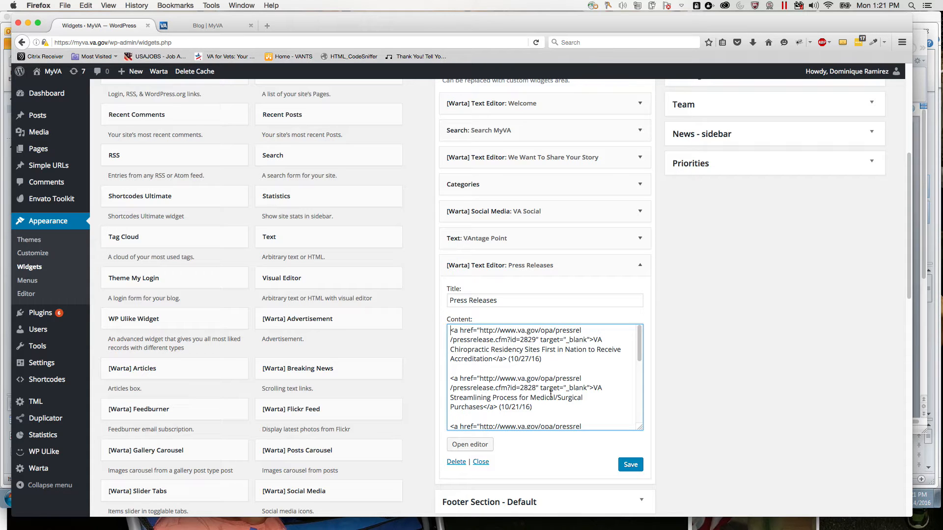
- Copy the entire content of the Press Releases widget and switch to Notepad++
key(super+a)
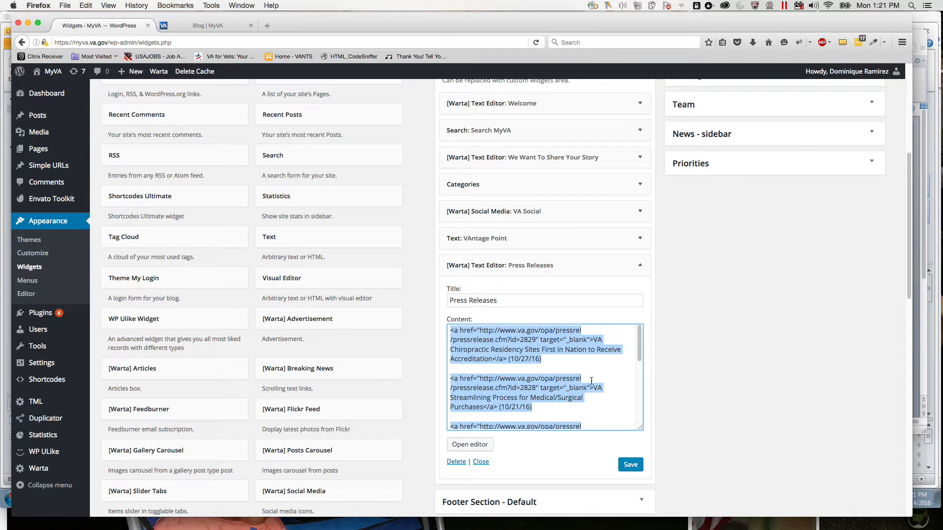
key(super+c)
key(super+Tab)
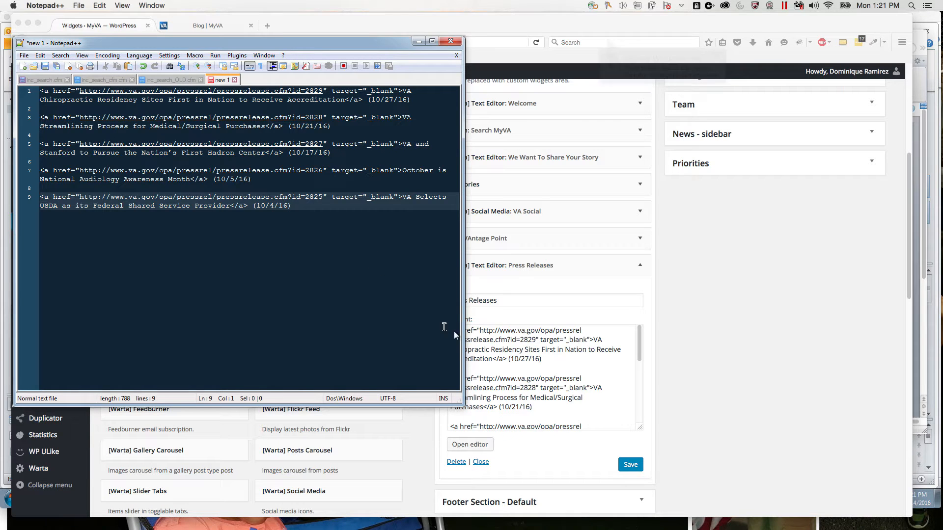
- Go back to Firefox to review the link entries in the Press Releases content, and return to Notepad++
click(503, 351)
key(super+a)
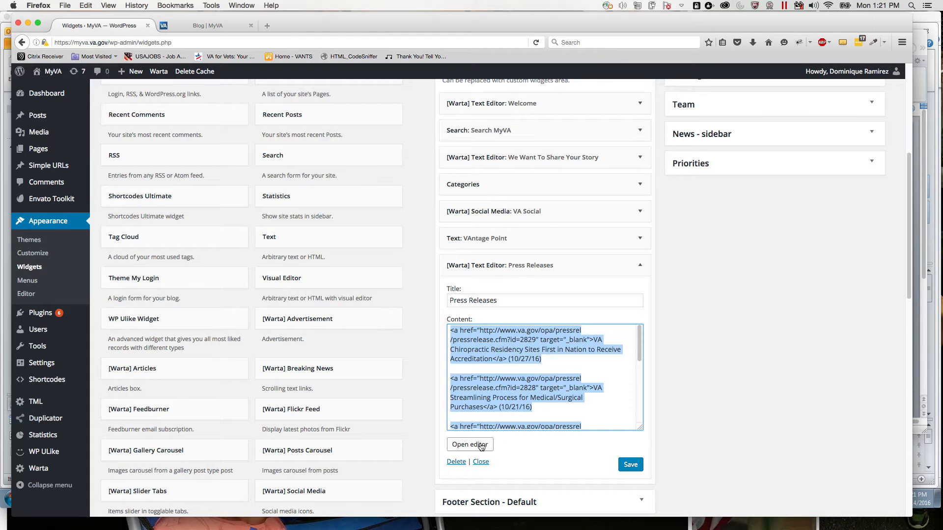
click(477, 371)
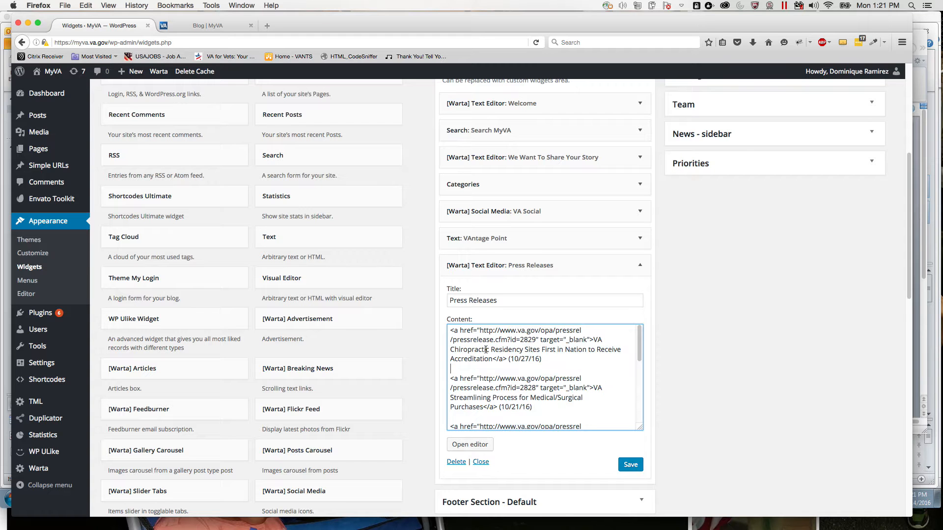
double_click(549, 376)
click(509, 351)
key(super+Tab)
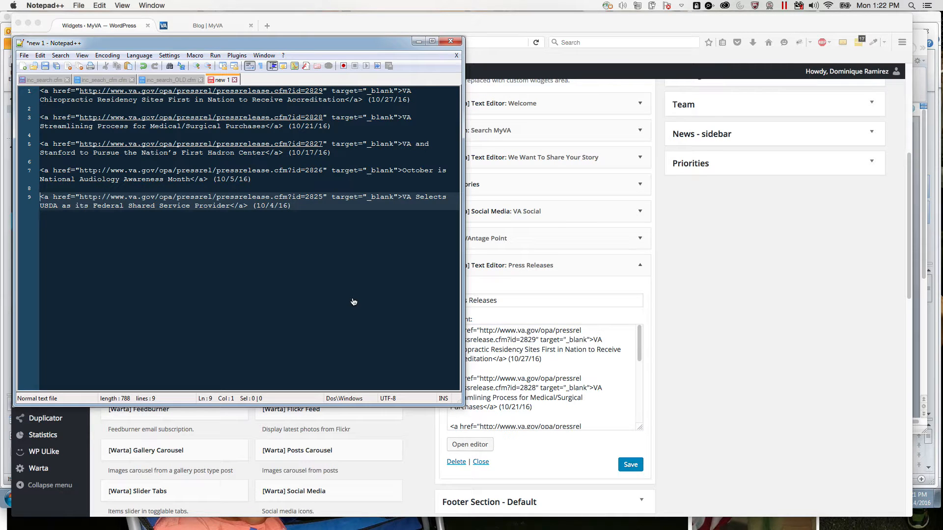
- Switch to the Word document and copy the link under "VA Celebrates New Strategic Partnerships on Veterans Day"
key(super+Tab)
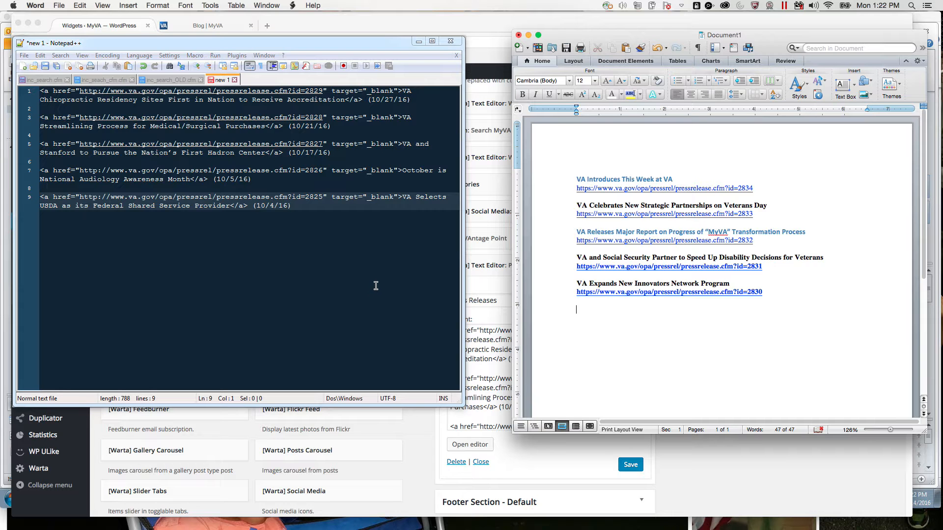
click(642, 189)
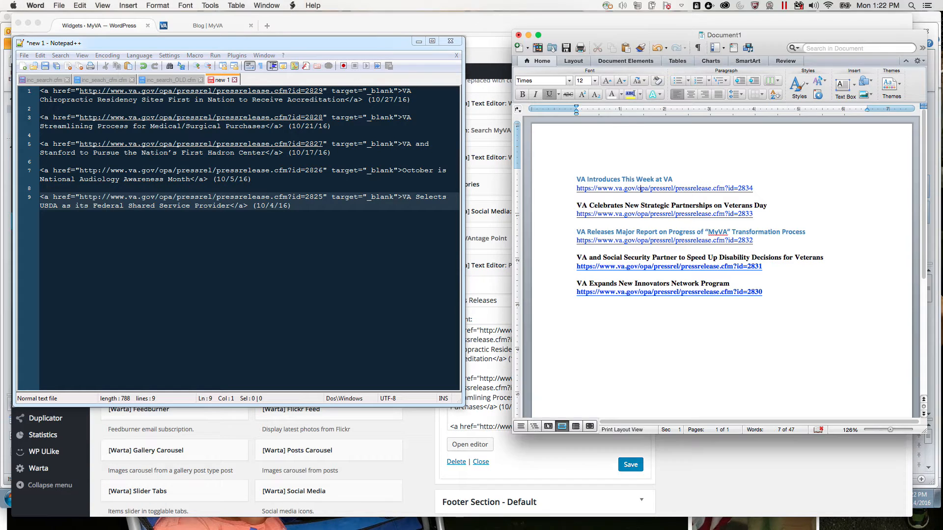
click(655, 217)
mouse_move(575, 214)
mouse_down()
mouse_move(769, 215)
mouse_move(578, 215)
mouse_up()
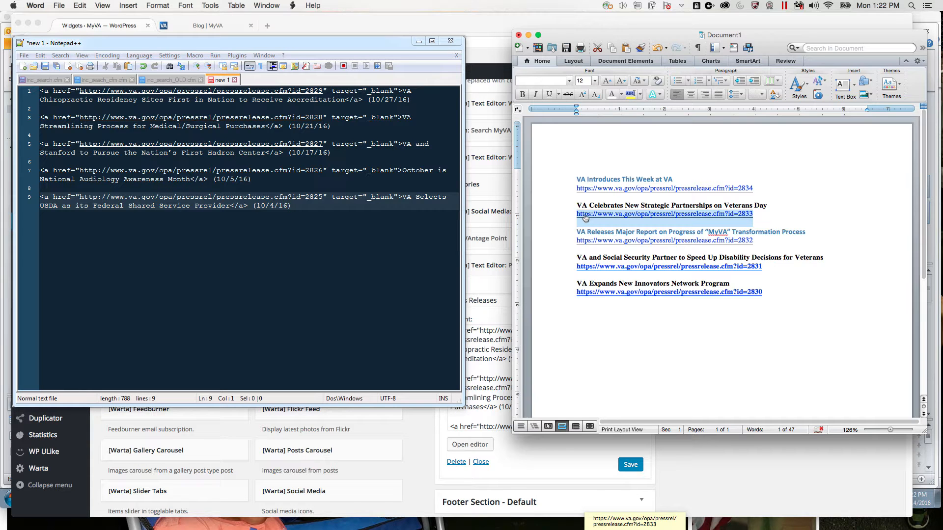
key(super+c)
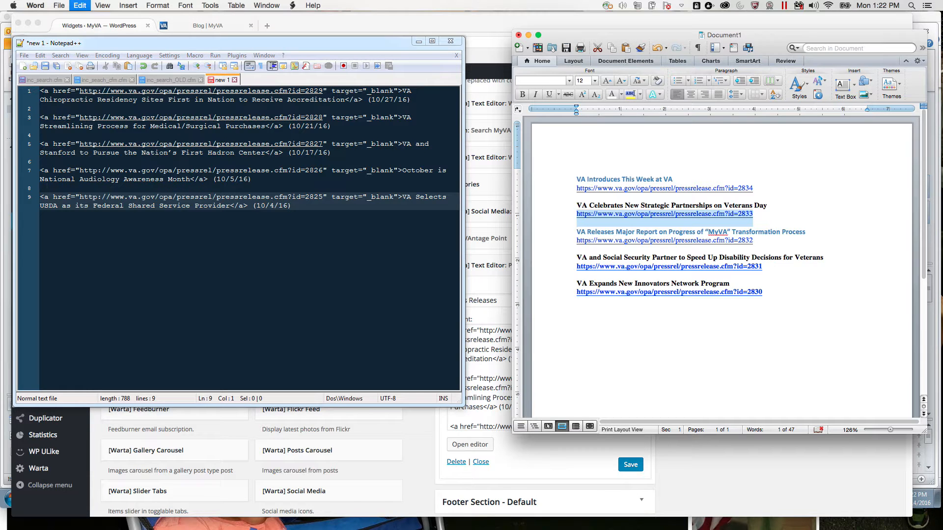
key(super+Tab)
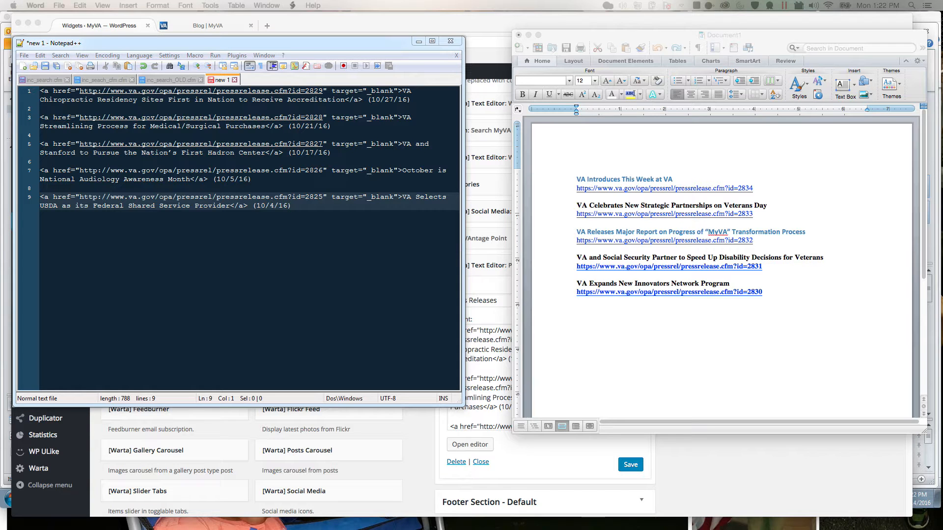
- Select the link under "VA Introduces This Week at VA" in the Word document and switch to another application
click(563, 188)
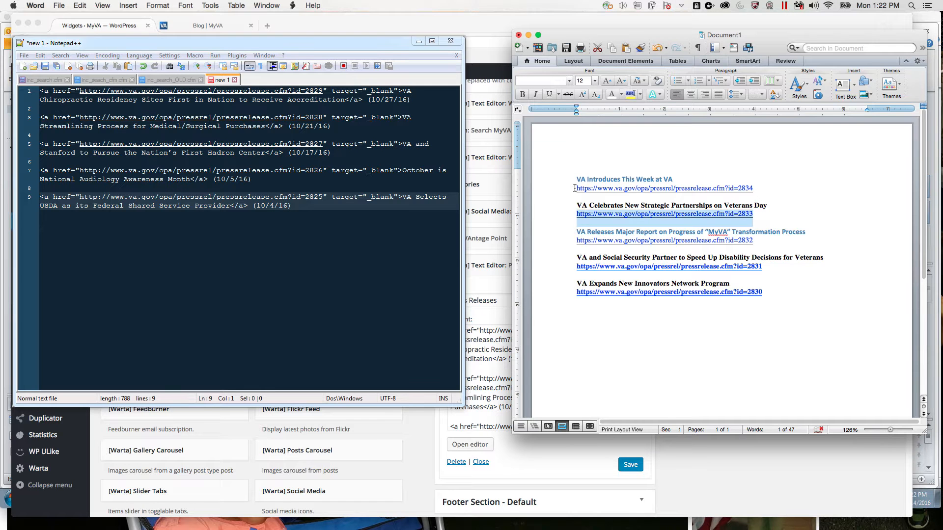
drag(580, 188, 751, 190)
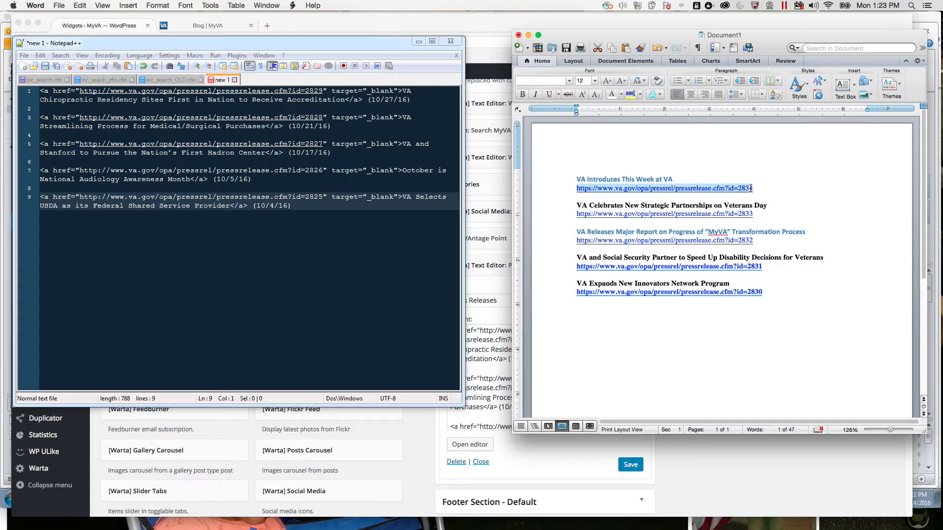
key(shift+Left)
key(super+Tab)
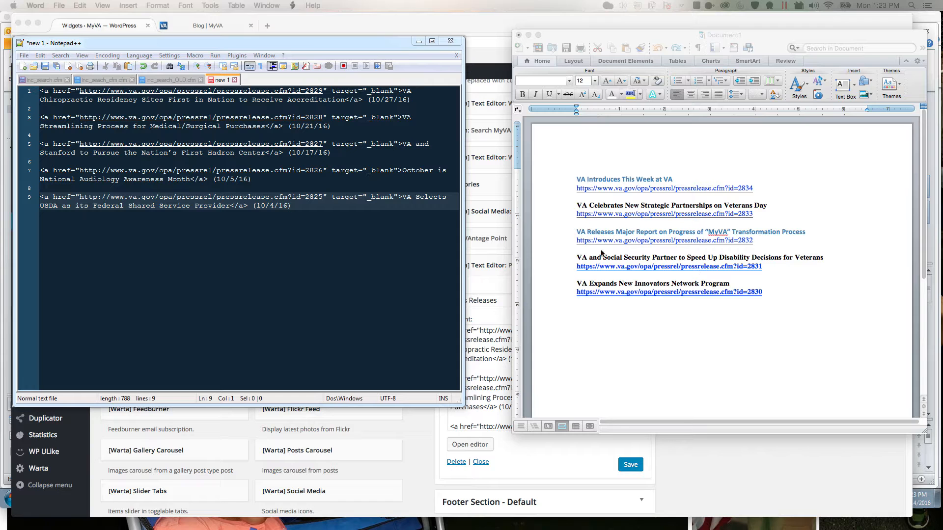
- Copy the link under the headline "VA Releases Major Report on Progress of 'MyVA' Transformation Process" in the Word document
click(561, 246)
drag(570, 242, 755, 242)
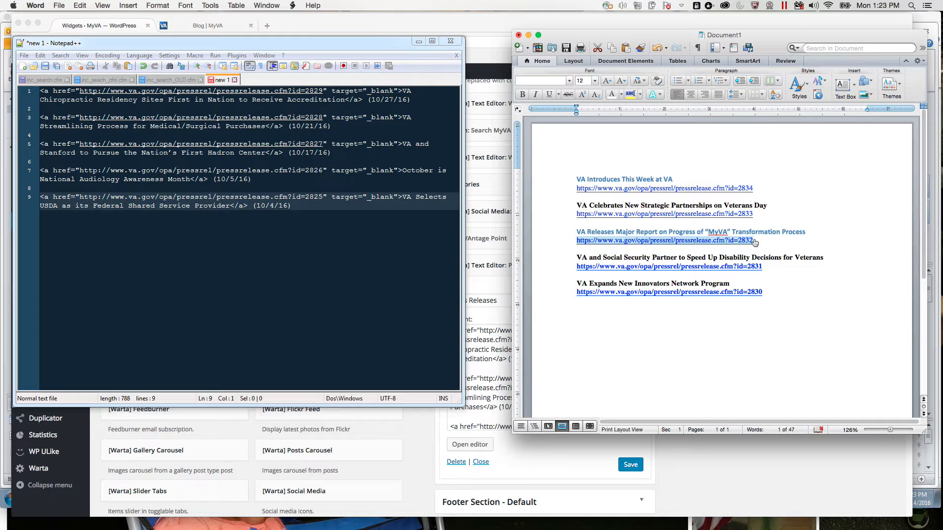
key(super+c)
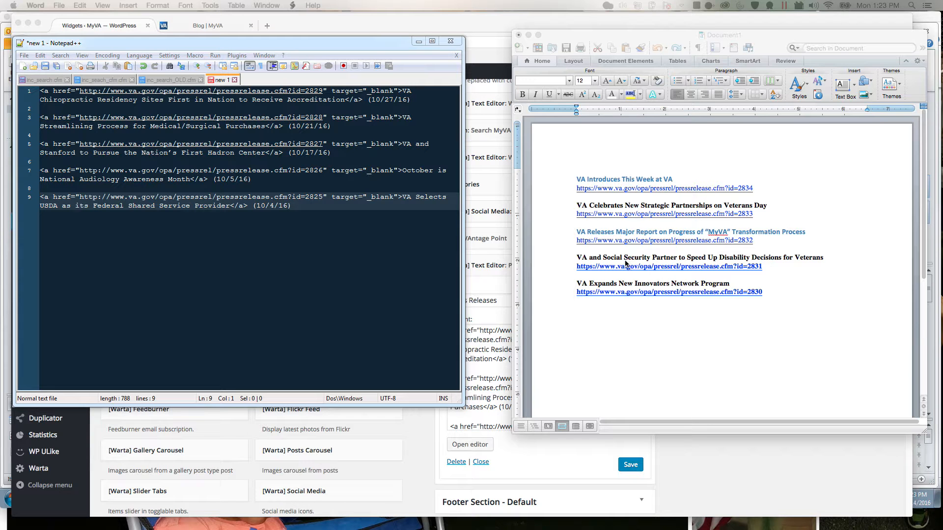
click(790, 257)
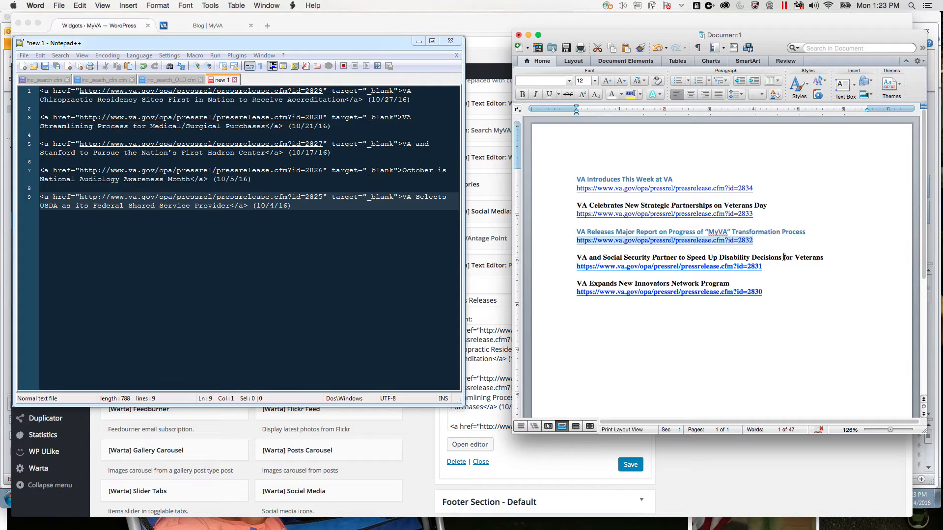
click(718, 257)
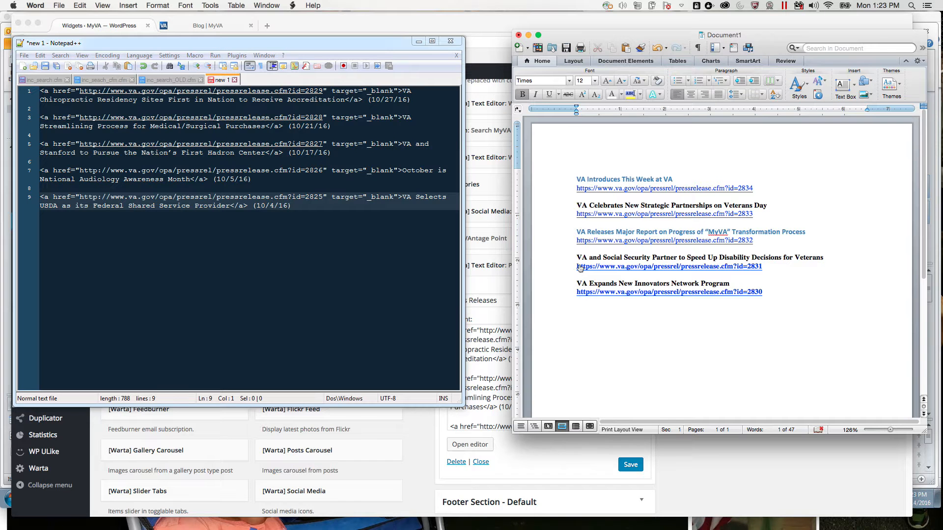
triple_click(602, 268)
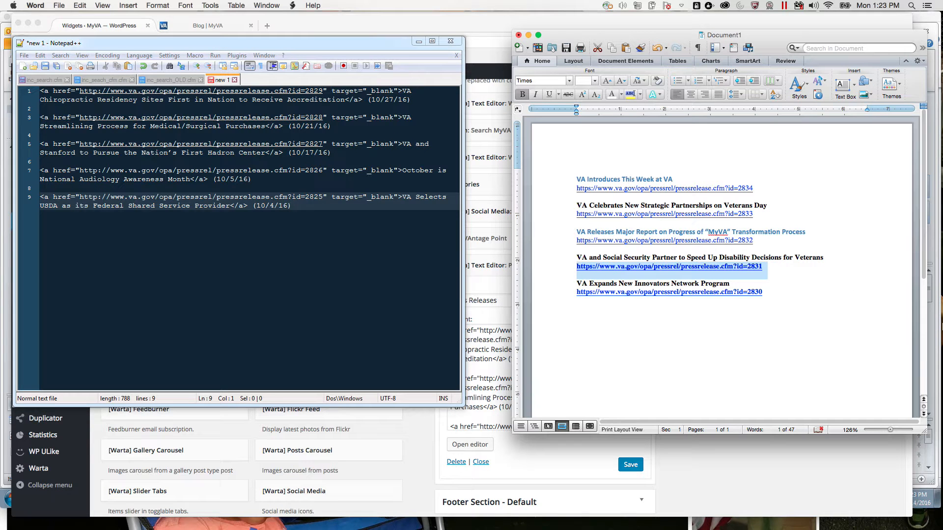
key(shift+Left)
key(BackSpace)
key(BackSpace)
text((11)
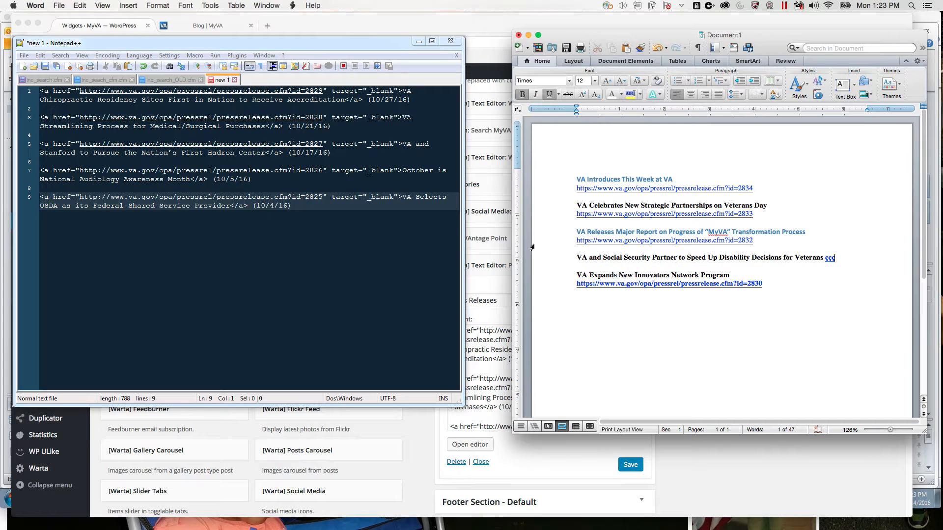
mouse_move(0, 0)
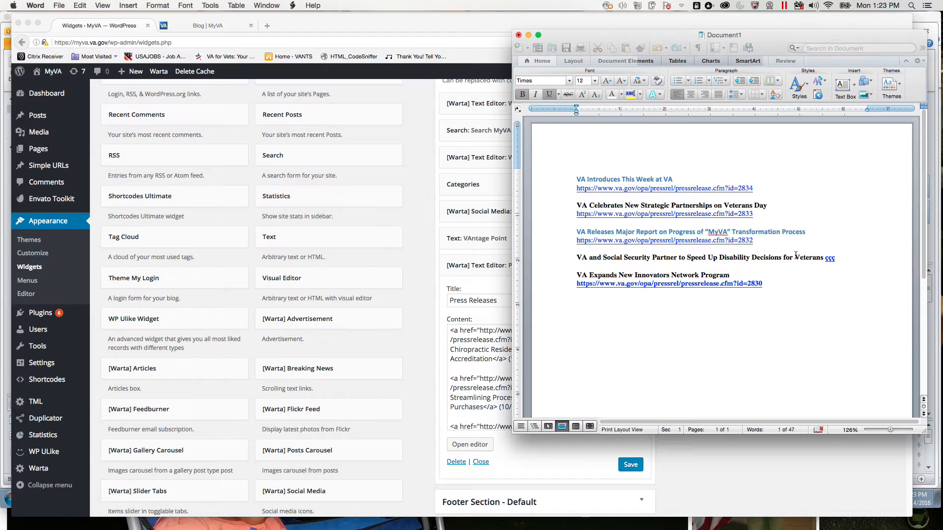
click(804, 258)
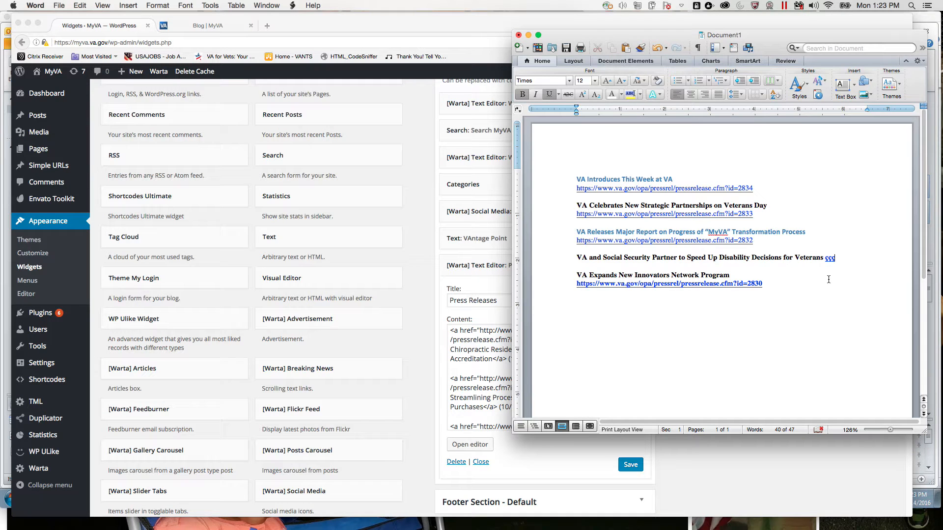
key(super+v)
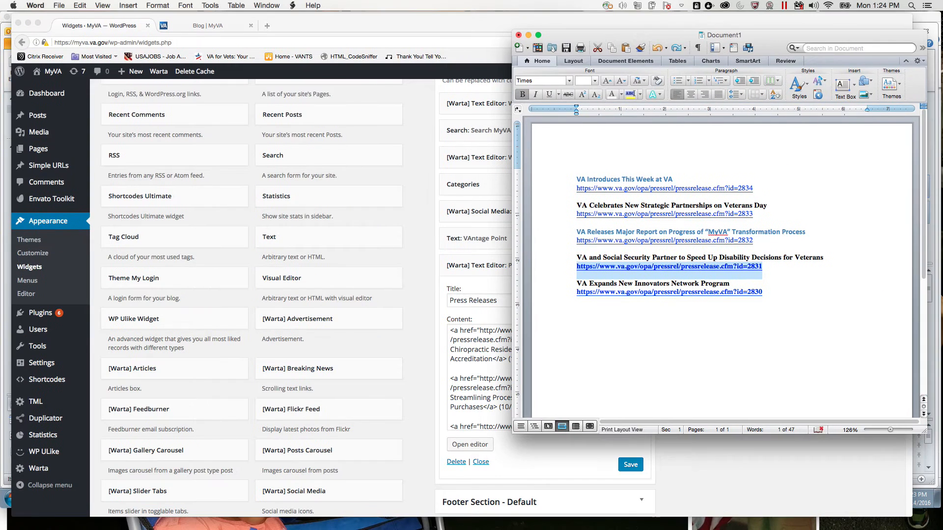
- Switch to the Firefox window holding the press releases, look through them and bring up the "VA Introduces This Week at VA" page
key(super+Tab)
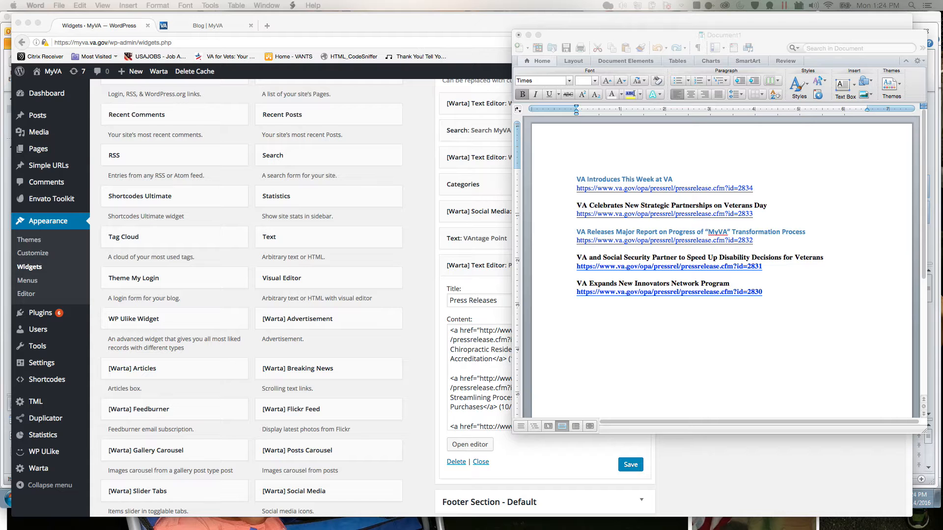
drag(942, 187, 709, 67)
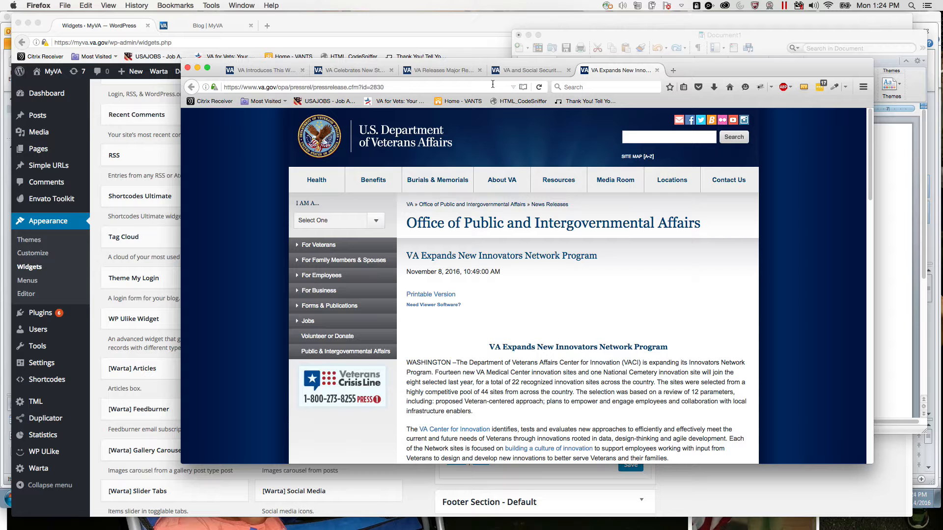
click(522, 69)
click(449, 71)
click(342, 72)
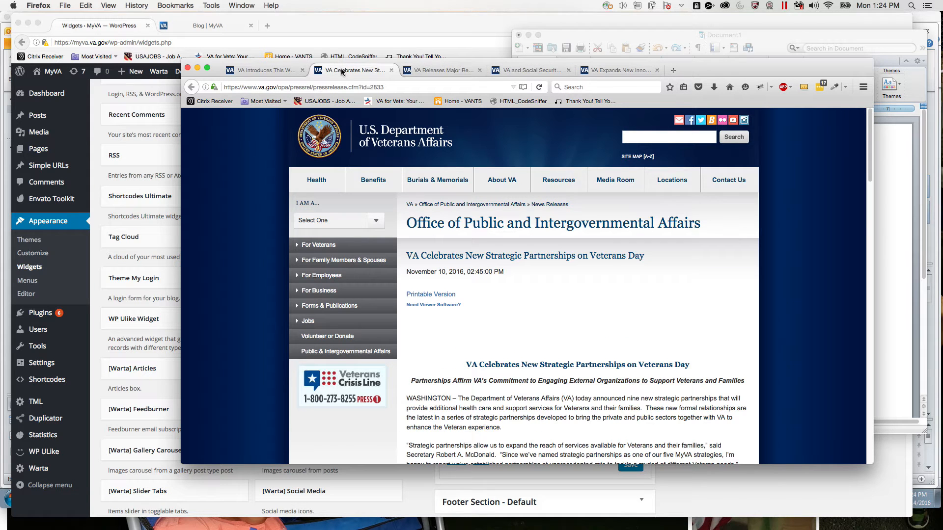
click(264, 71)
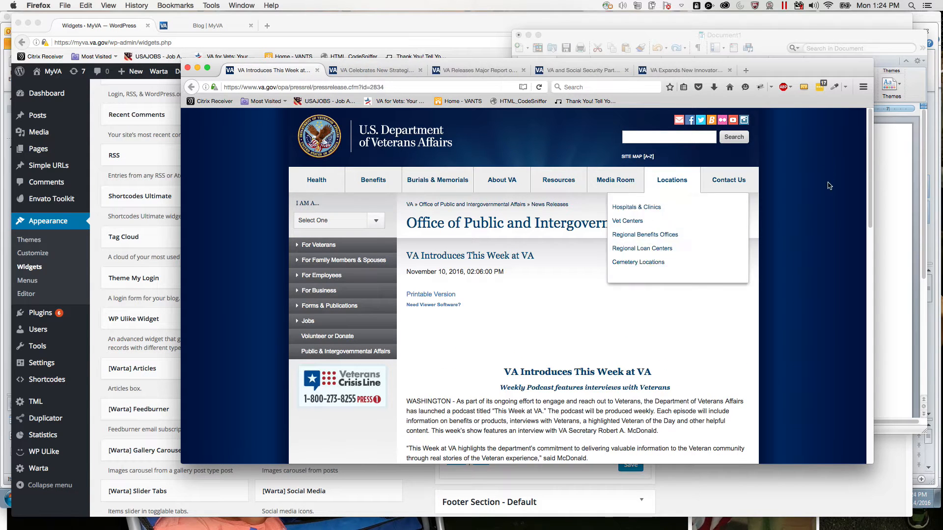
- Compare the link list in the Word document with the address of the open "VA Introduces This Week at VA" page in Firefox
click(889, 248)
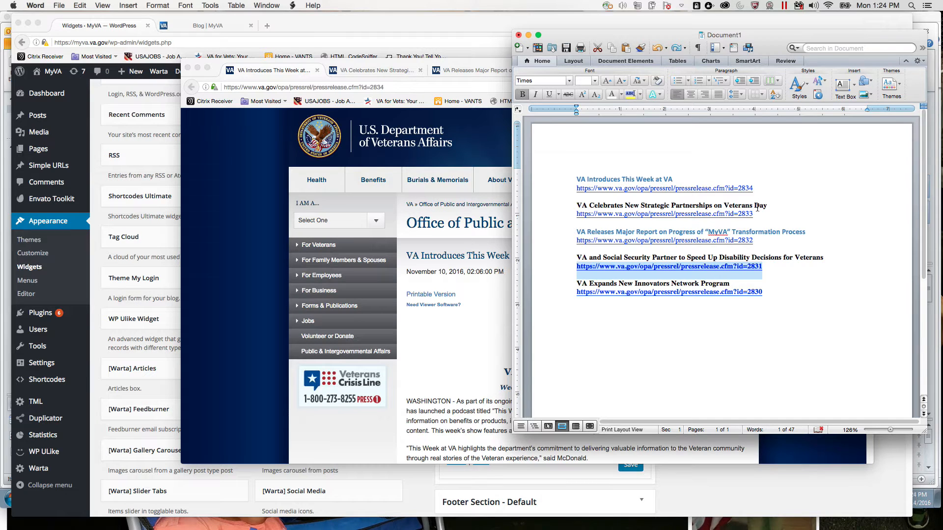
click(437, 416)
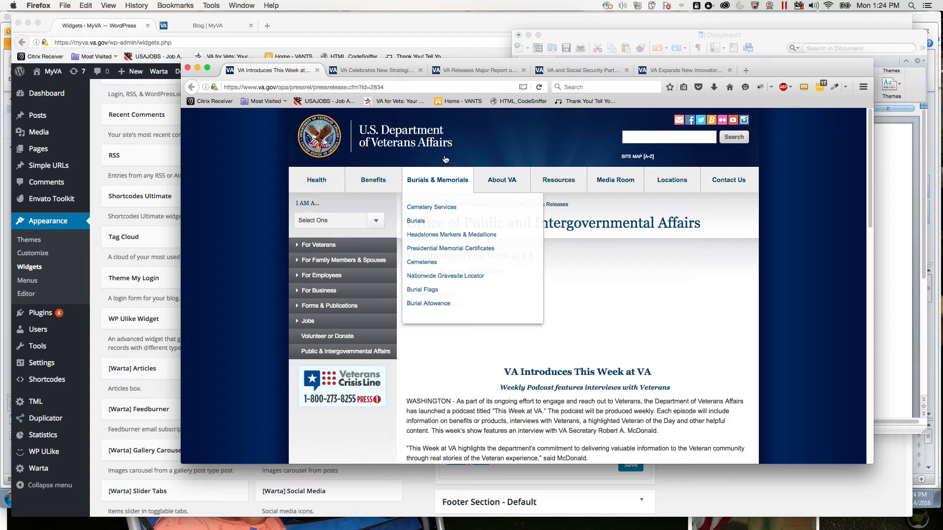
mouse_move(523, 226)
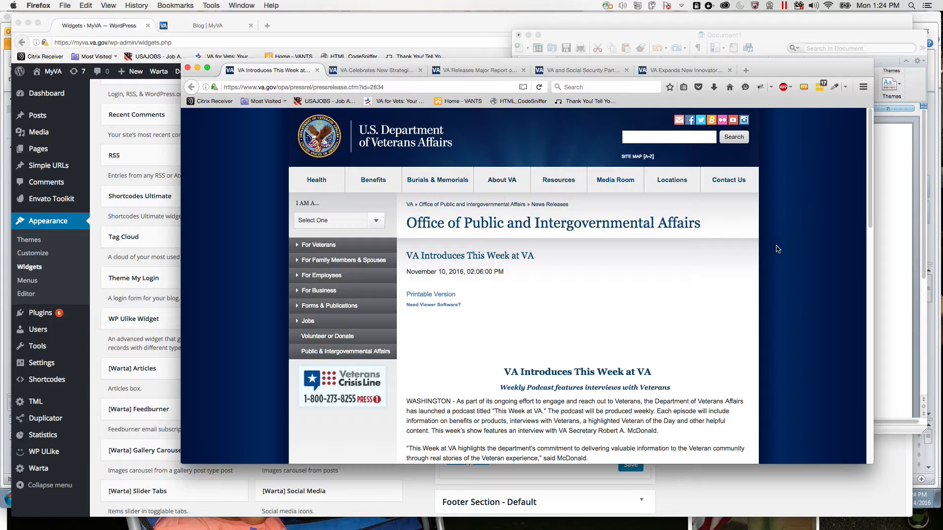
mouse_move(696, 217)
click(259, 86)
click(260, 86)
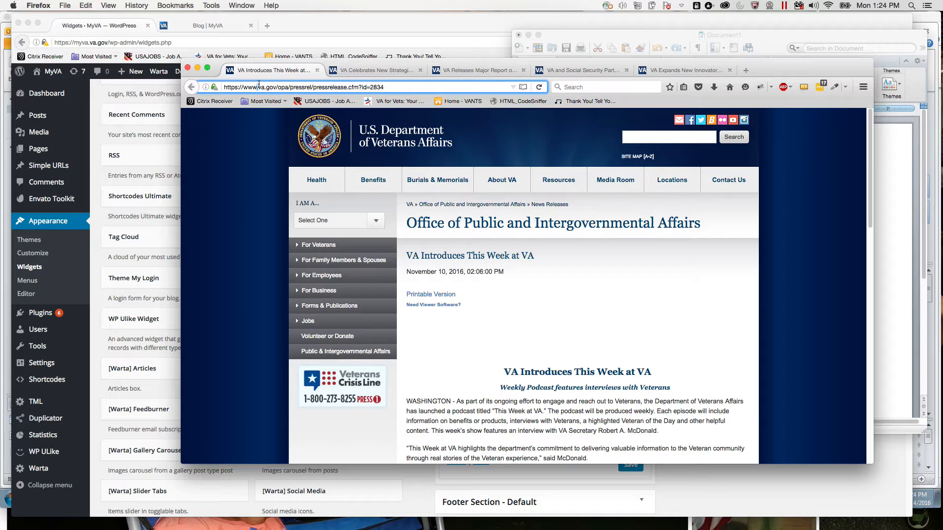
click(795, 202)
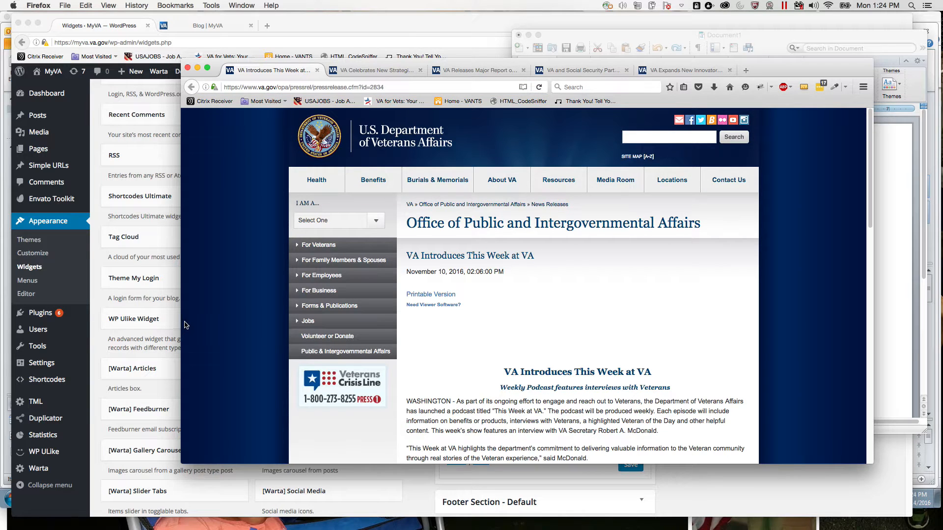
- Arrange the press release browser window and Notepad++ side by side by narrowing both and moving the browser aside
drag(182, 339, 383, 345)
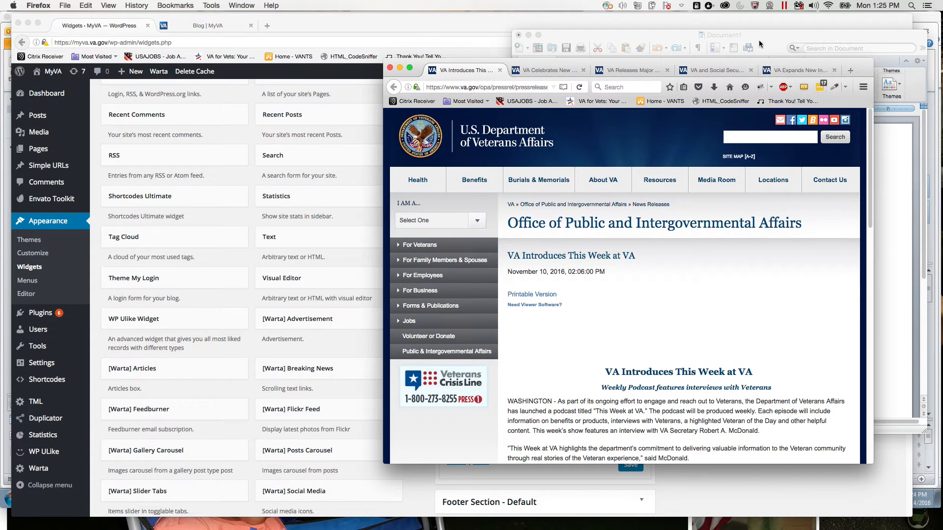
drag(727, 64, 783, 62)
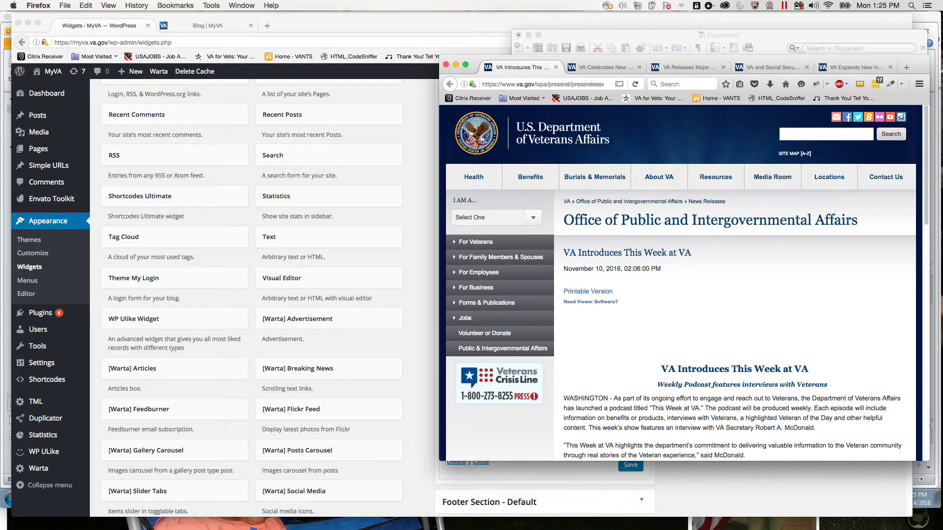
key(super+Tab)
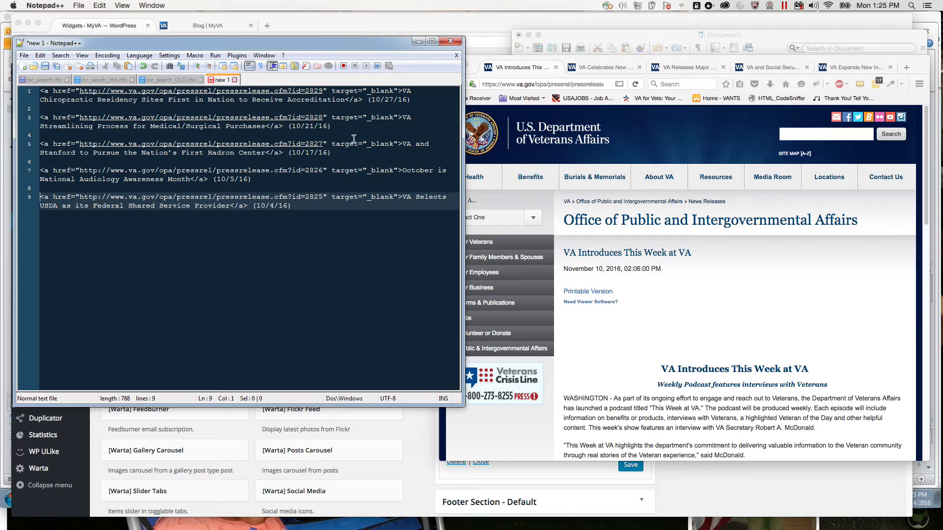
drag(461, 134, 428, 133)
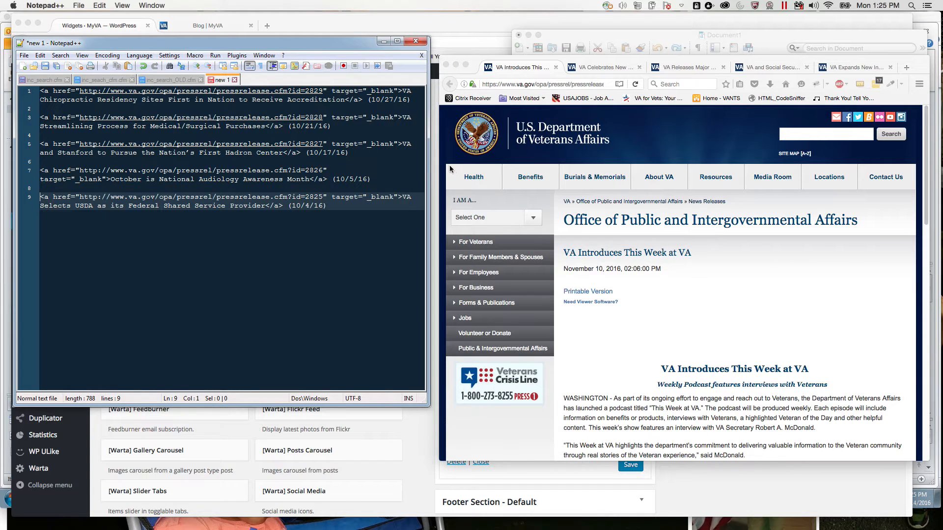
- Select the press release URL between the href quotation marks in the first entry of the Notepad++ file
click(45, 91)
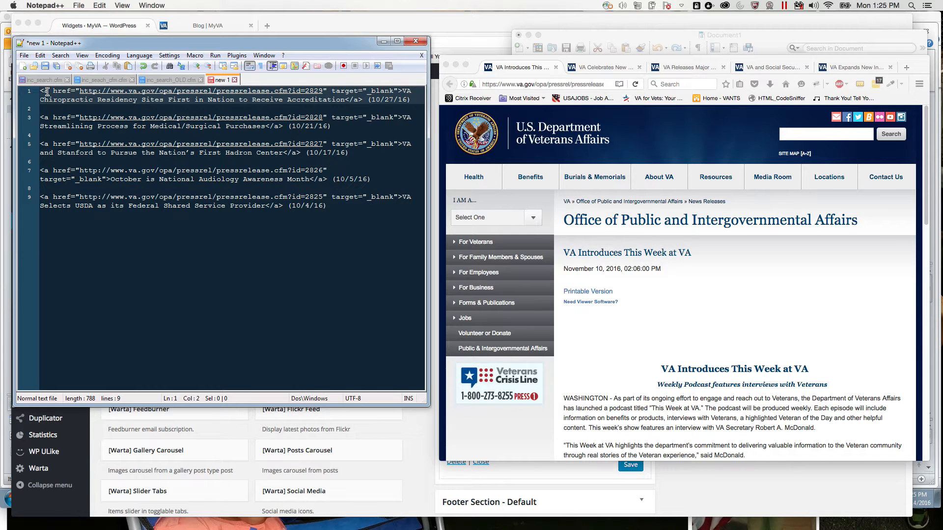
double_click(60, 92)
triple_click(61, 92)
click(61, 93)
double_click(61, 92)
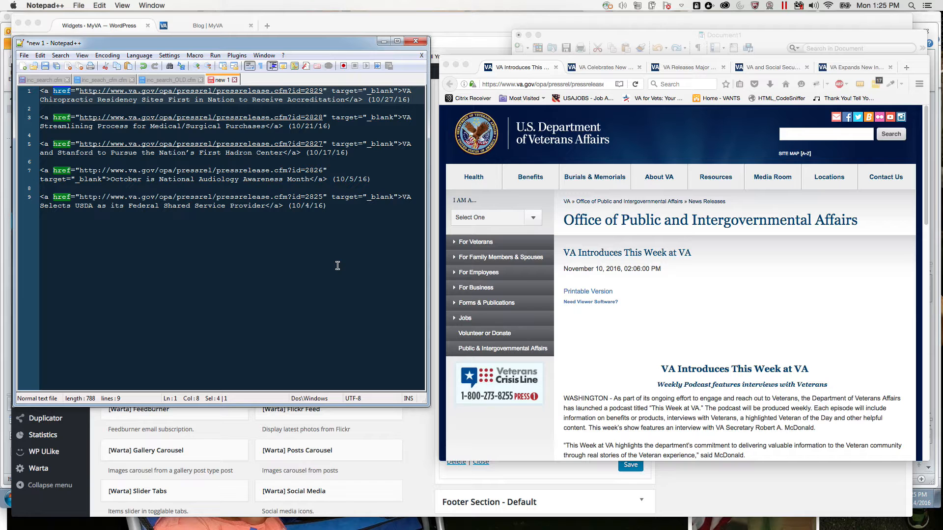
key(Right)
key(Right)
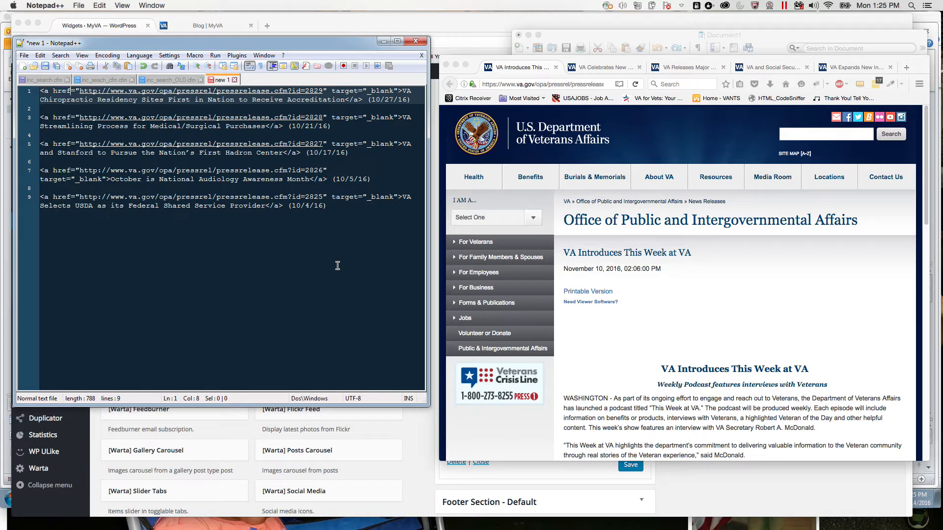
key(shift+Right)
key(shift+Right)
key(shift+Right)
key(shift+Right)
key(shift+Right)
key(shift+Right)
key(shift+Right)
key(shift+Right)
key(shift+Right)
key(shift+Right)
key(shift+Right)
key(shift+Right)
key(shift+Right)
key(shift+Right)
key(shift+Right)
key(shift+Right)
key(shift+Right)
key(shift+Right)
key(shift+Right)
key(shift+Right)
key(shift+Right)
key(shift+Right)
key(shift+Right)
key(shift+Right)
key(shift+Right)
key(shift+Right)
key(shift+Right)
key(shift+Right)
key(shift+Right)
key(shift+Right)
key(shift+Right)
key(shift+Right)
key(shift+Right)
key(shift+Right)
key(shift+Right)
key(shift+Right)
key(shift+Right)
key(shift+Right)
key(shift+Right)
key(shift+Right)
key(shift+Right)
key(shift+Right)
key(shift+Right)
key(shift+Right)
key(shift+Right)
key(shift+Right)
key(shift+Right)
key(shift+Right)
key(shift+Right)
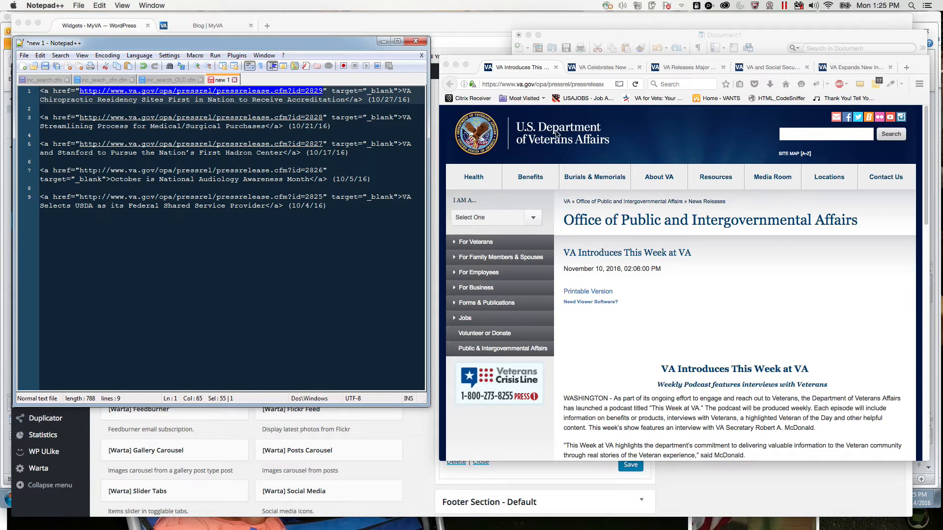
- Check the end of the "VA Introduces This Week at VA" page address in Firefox for its release id, and return to Notepad++
click(542, 81)
drag(548, 84, 638, 84)
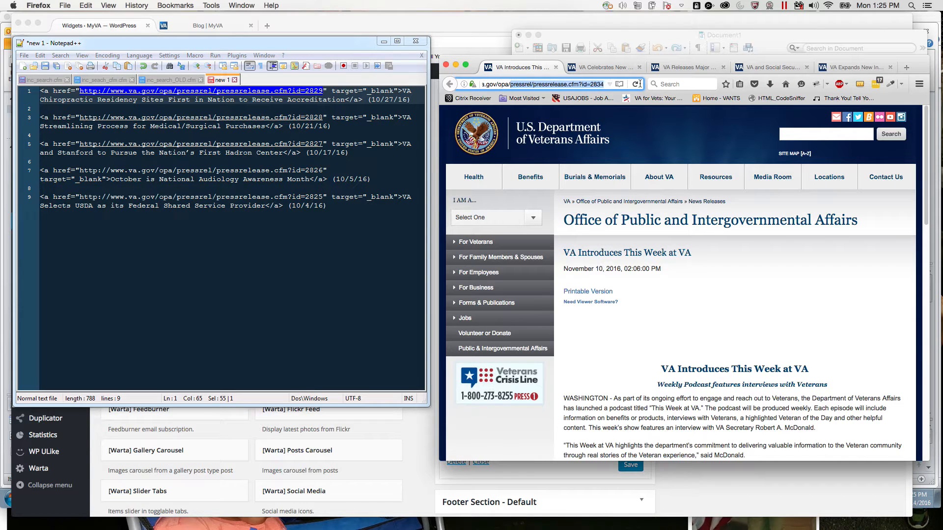
click(511, 86)
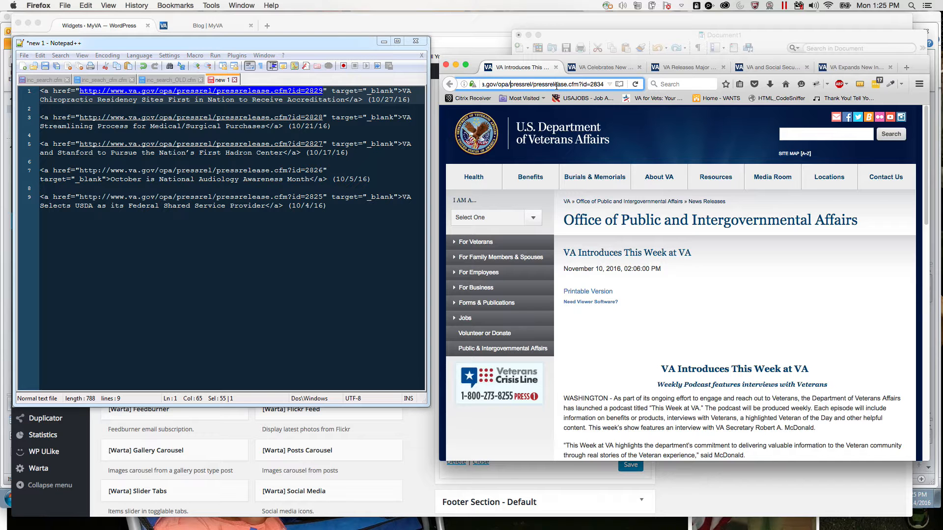
key(super+Tab)
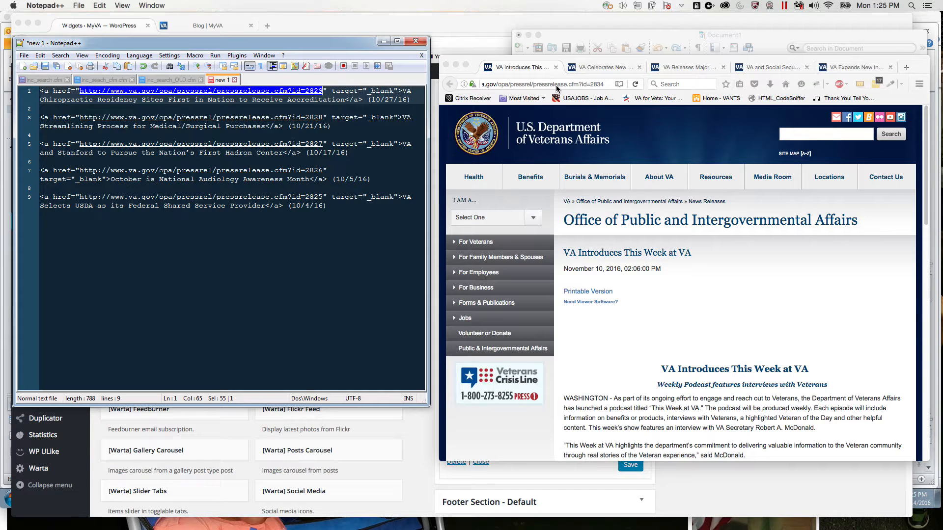
- Change the release ids in the first and second link entries to 2834 and 2833
key(Right)
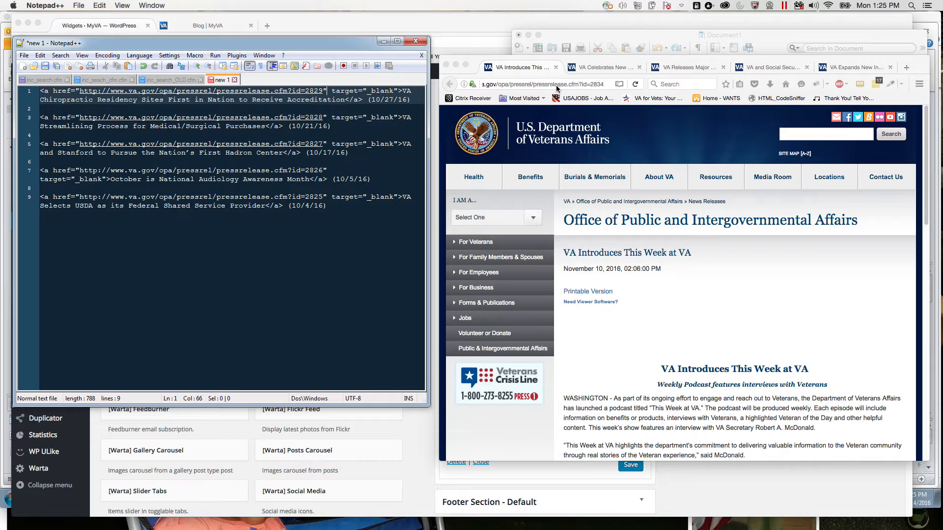
key(BackSpace)
key(BackSpace)
text(34)
key(Down)
key(Down)
key(Down)
key(BackSpace)
key(BackSpace)
text(33)
- Change the release ids in the third and fourth link entries to 2832 and 2831
key(Down)
key(Down)
key(Down)
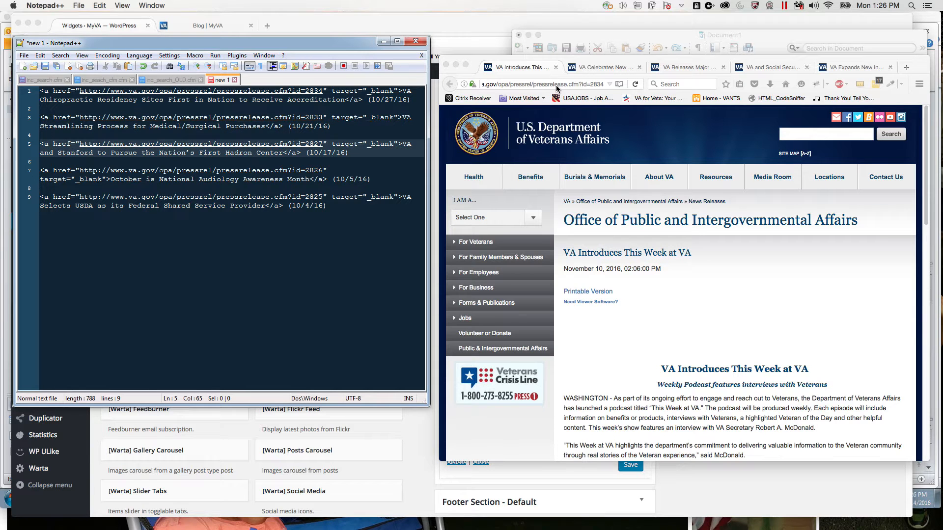
key(BackSpace)
key(BackSpace)
text(32)
key(Down)
key(Down)
key(Down)
key(BackSpace)
key(BackSpace)
text(31)
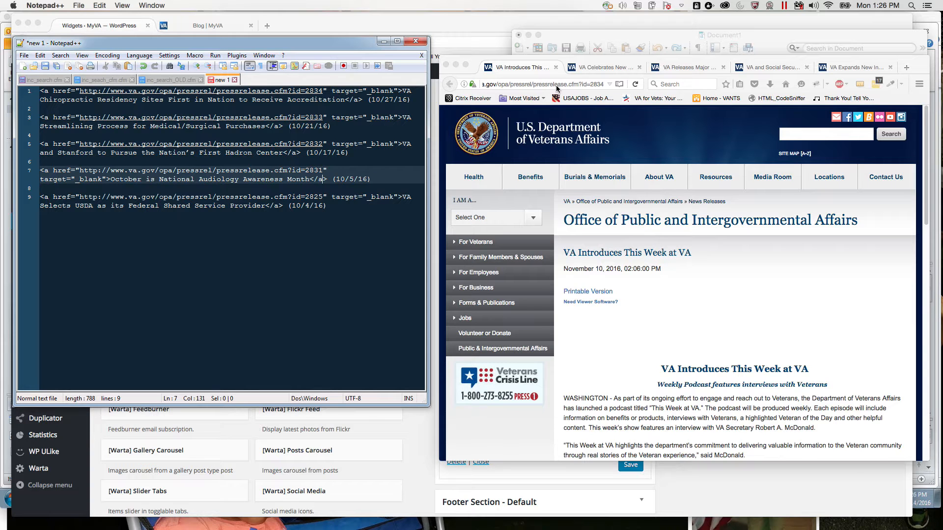
- Change the release id in the fifth link entry to 2830
key(Down)
key(Down)
key(Down)
key(BackSpace)
key(BackSpace)
text(30)
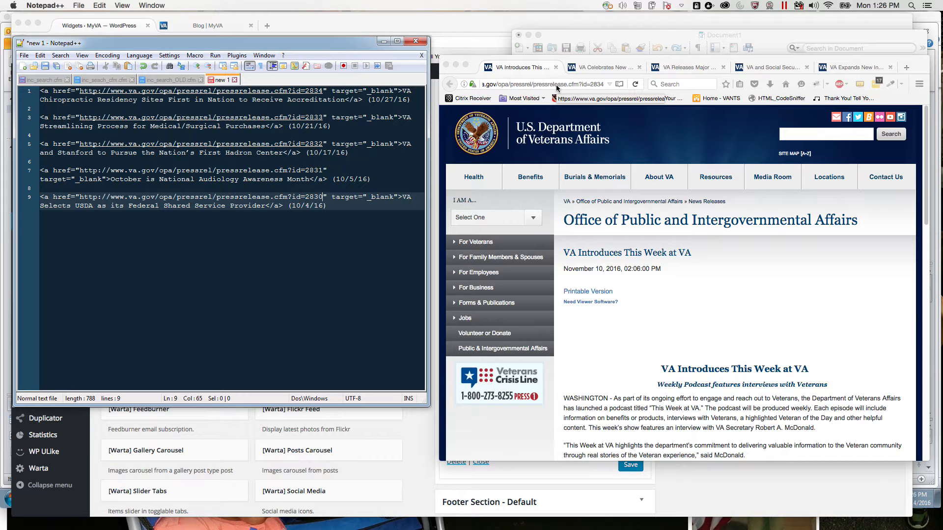
- Replace the first entry's link text with the headline "VA Introduces This Week at VA" copied from the press release page in Firefox
click(379, 91)
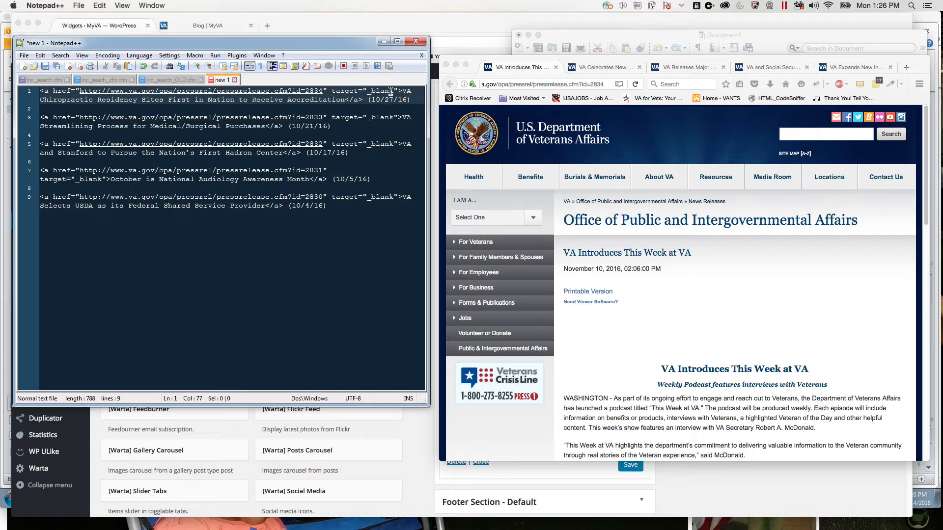
click(404, 92)
drag(404, 92, 347, 100)
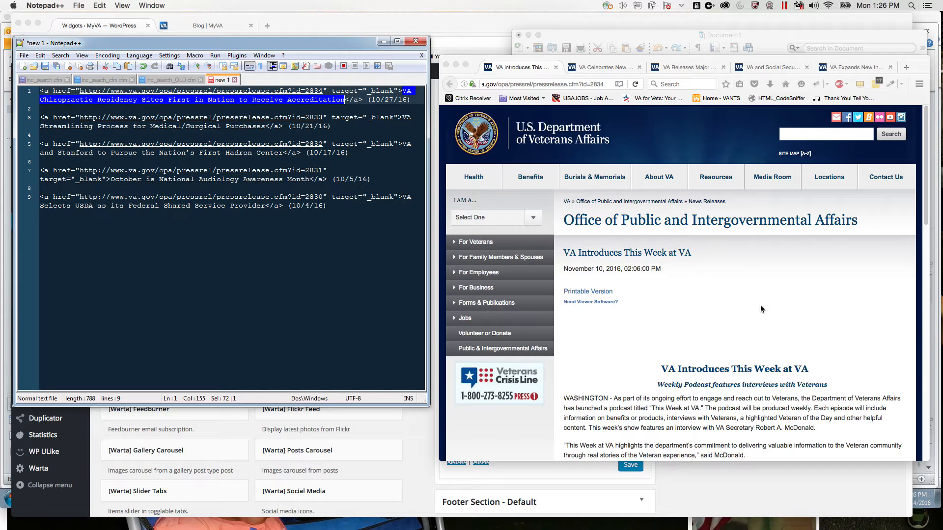
click(821, 368)
drag(814, 369, 645, 375)
key(super+c)
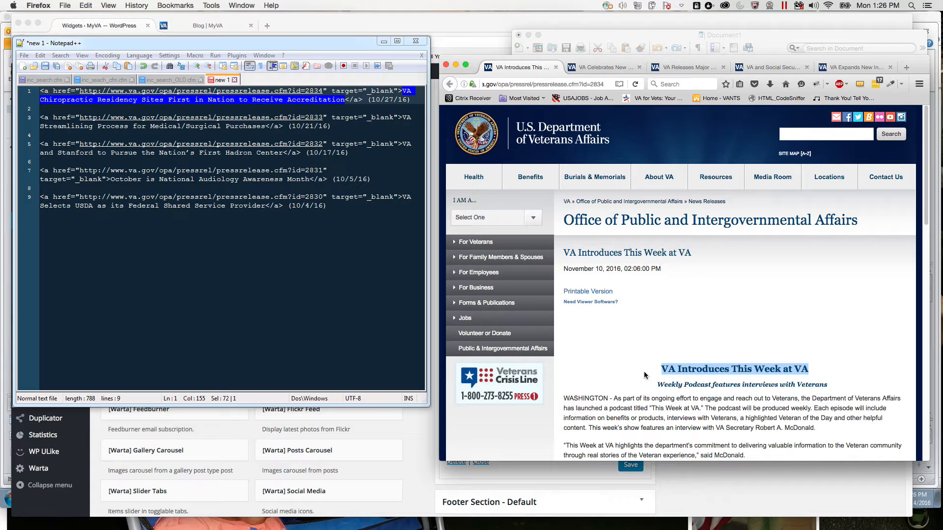
right_click(318, 104)
click(339, 126)
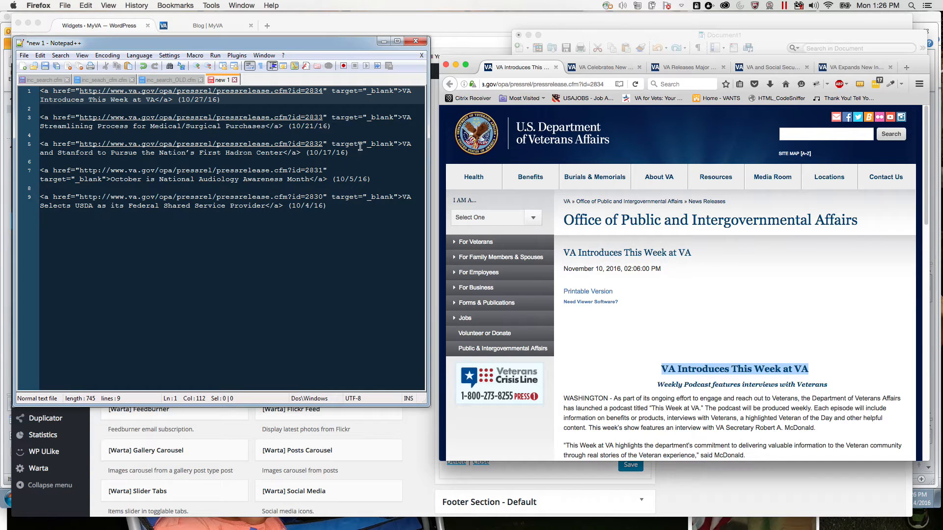
click(694, 284)
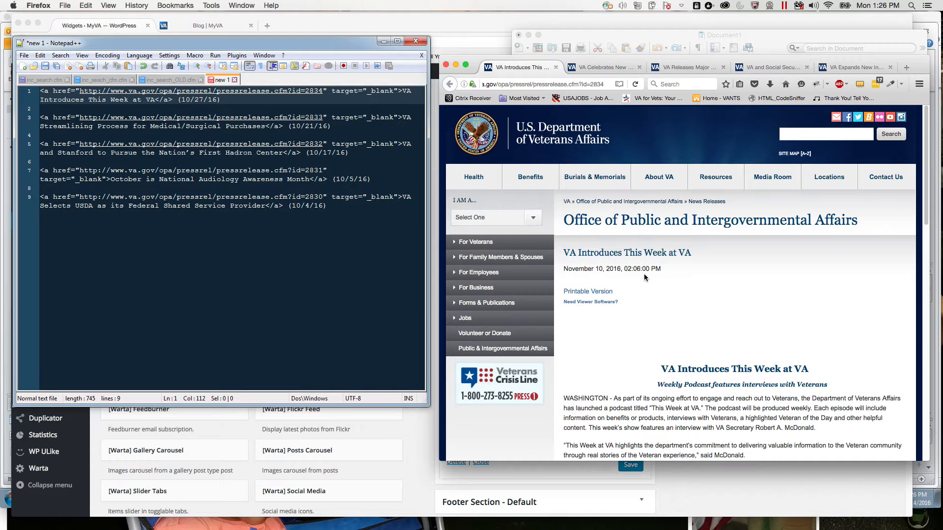
- Change the date of the first press release entry to 11/10/16
click(186, 99)
key(Delete)
text(1)
key(Right)
key(Right)
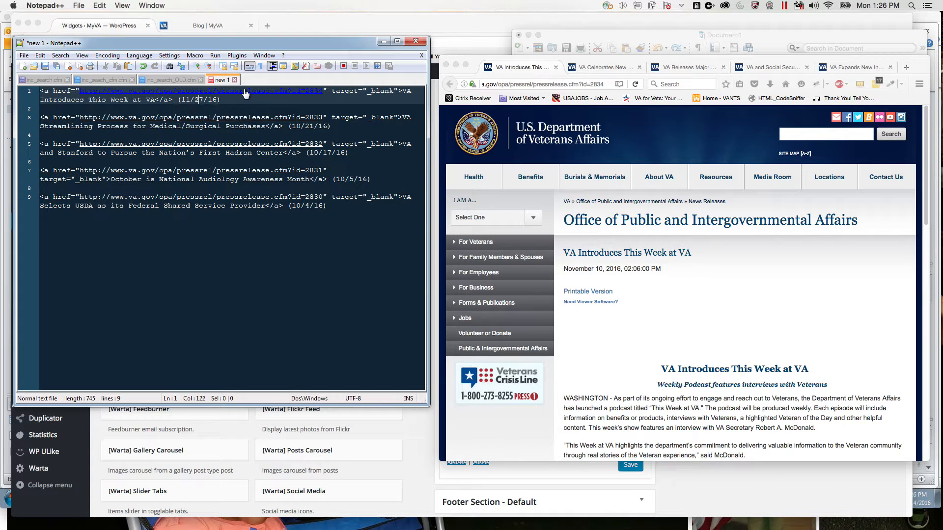
key(shift+Left)
key(shift+Left)
text(10)
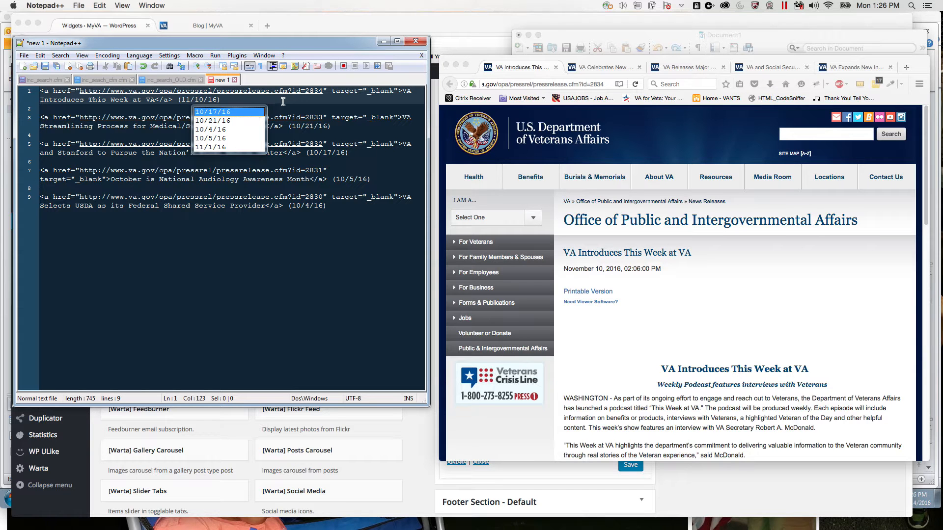
key(Right)
key(Right)
key(Right)
key(Right)
key(Right)
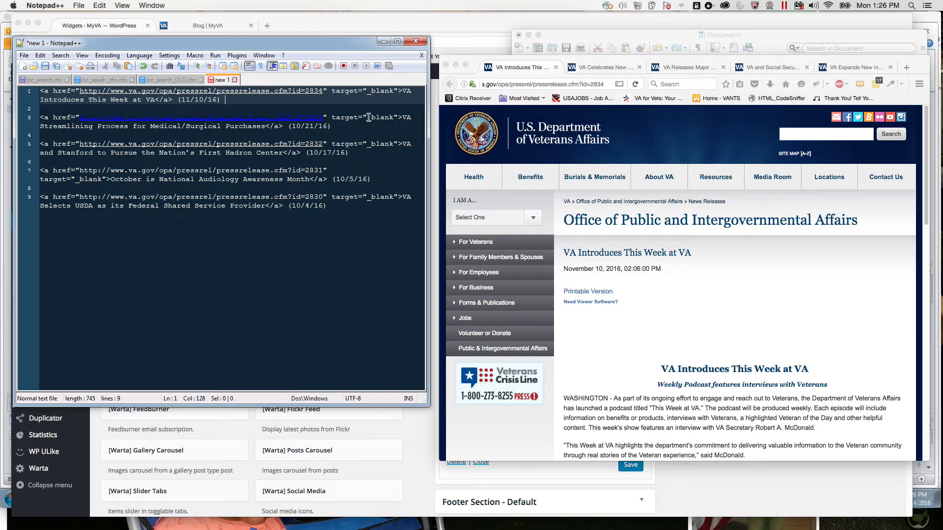
- Replace the second entry's link text with the headline "VA Celebrates New Strategic Partnerships on Veterans Day" copied from its release page in Firefox
click(401, 118)
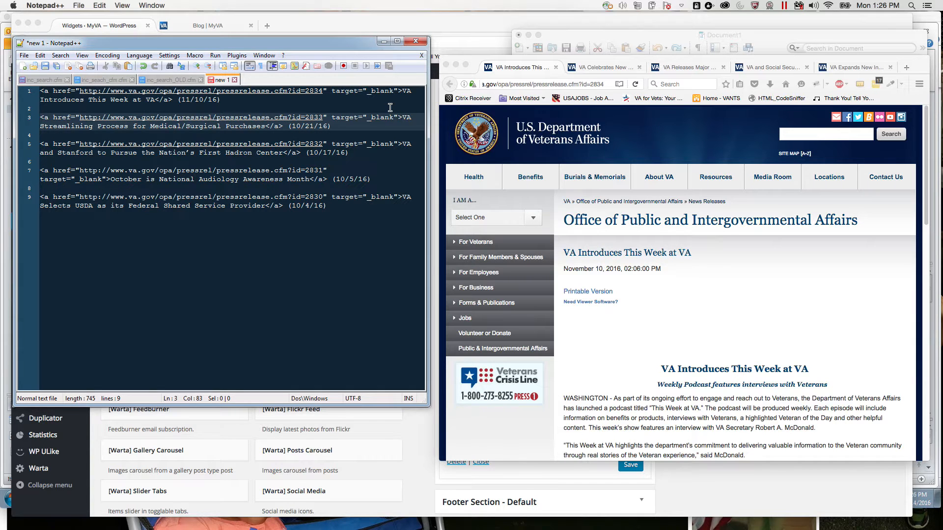
key(shift+End)
key(shift+Left)
key(shift+Left)
key(shift+Left)
key(shift+Left)
key(shift+Left)
key(shift+Left)
key(shift+Left)
key(shift+Left)
key(shift+Left)
key(shift+Left)
key(shift+Left)
key(shift+Left)
key(shift+Left)
key(shift+Left)
key(shift+Left)
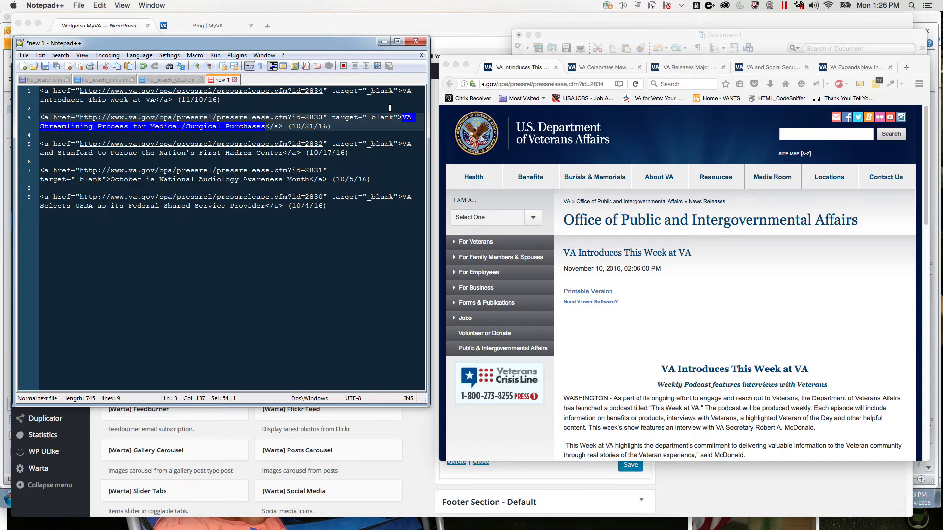
click(603, 67)
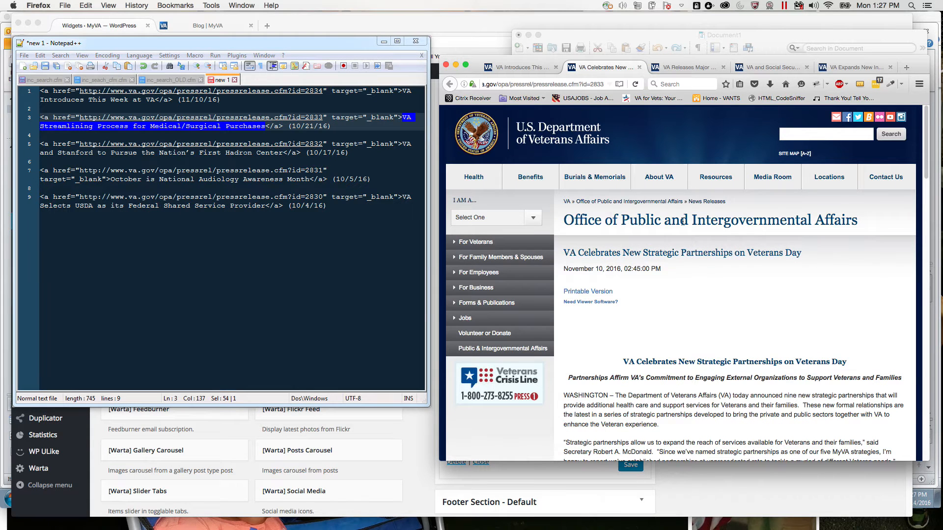
drag(614, 360, 852, 365)
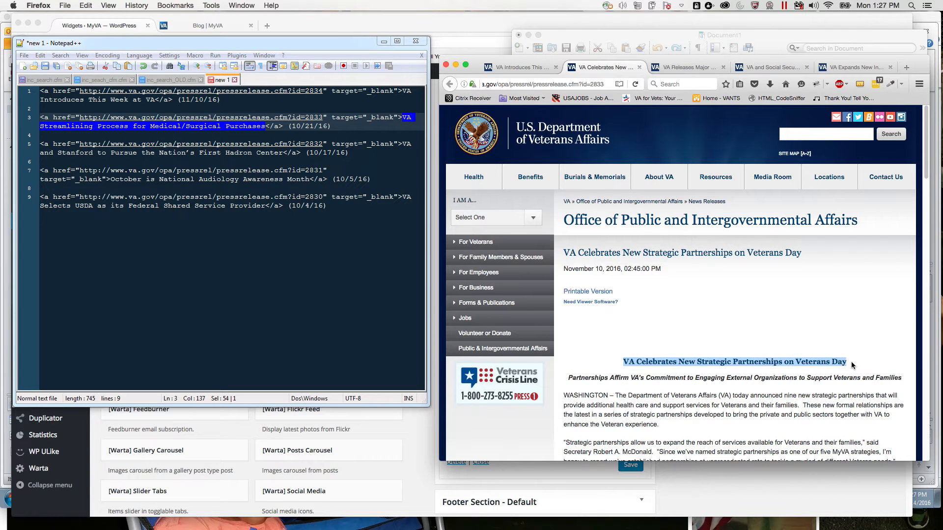
key(super+c)
key(super+Tab)
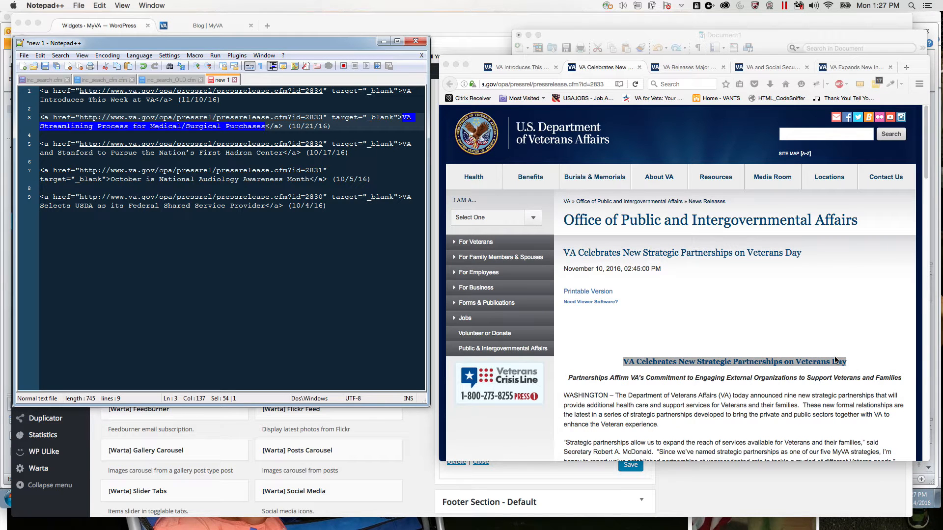
key(super+v)
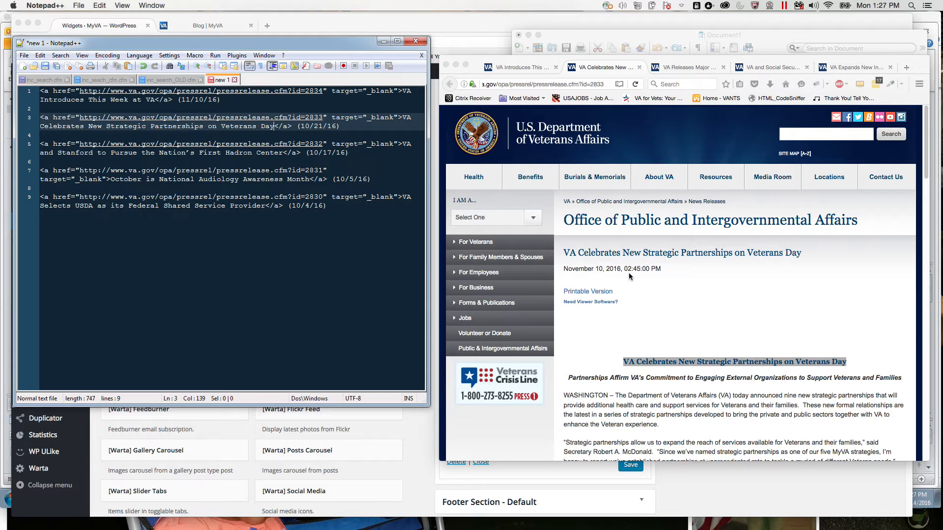
- Change the date of the second press release entry to 11/10/16
key(Right)
key(Right)
key(Right)
key(shift+Right)
text(1)
key(shift+Right)
key(shift+Right)
text(10)
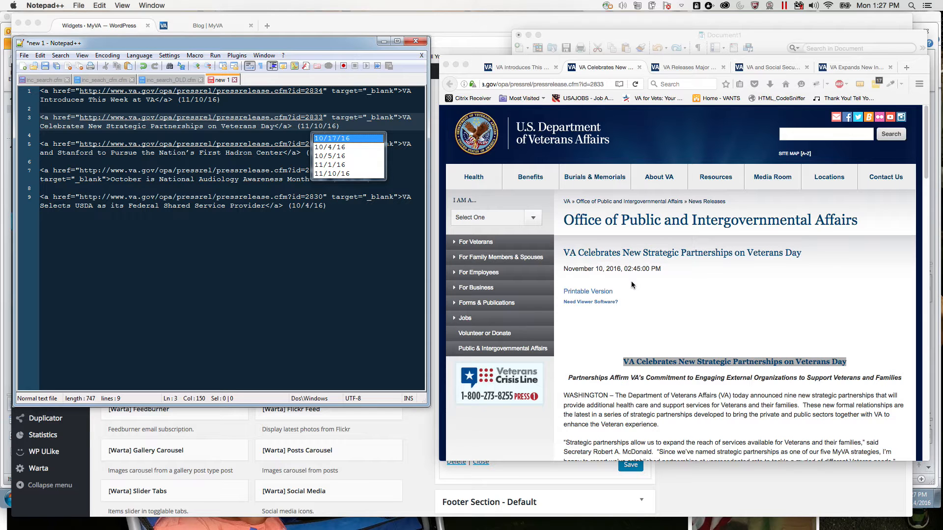
key(Escape)
- Replace the third entry's link text with the headline "VA Releases Major Report on Progress of “MyVA” Transformation Process" copied from its release page in Firefox
key(Down)
key(Down)
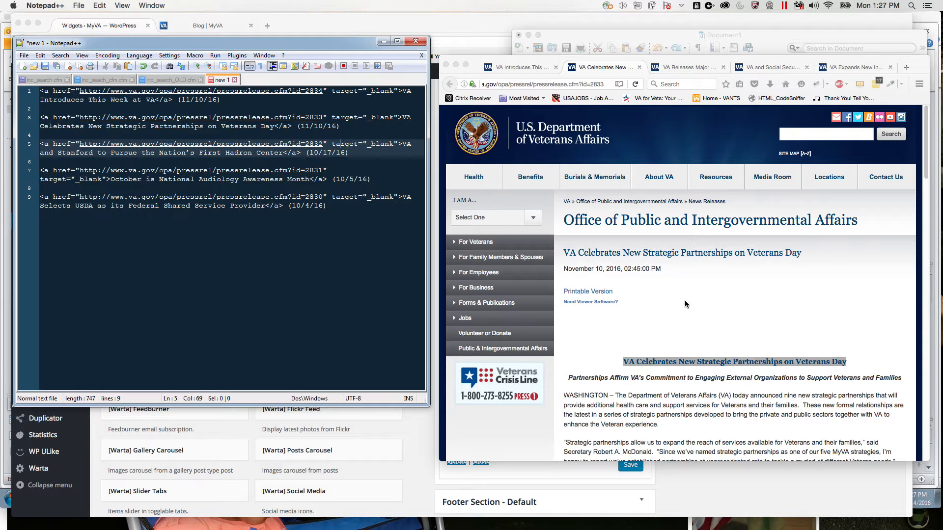
click(667, 68)
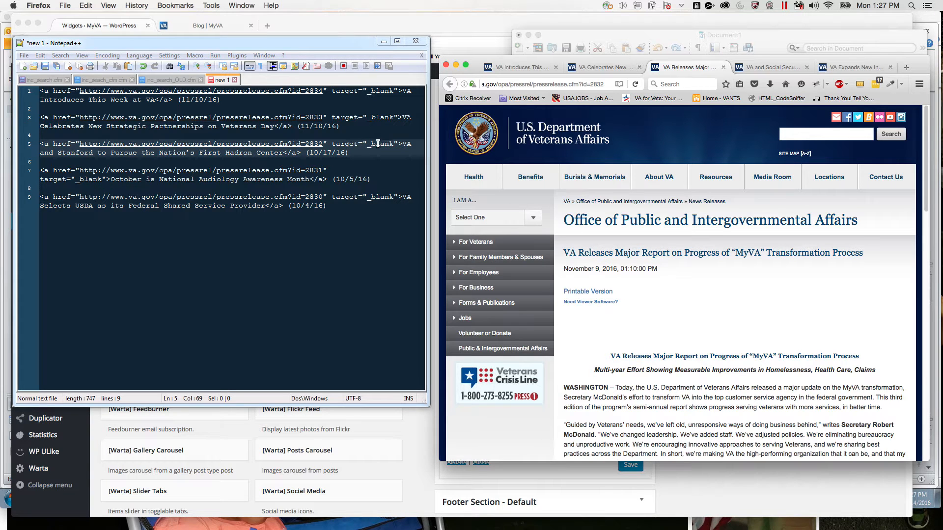
click(358, 144)
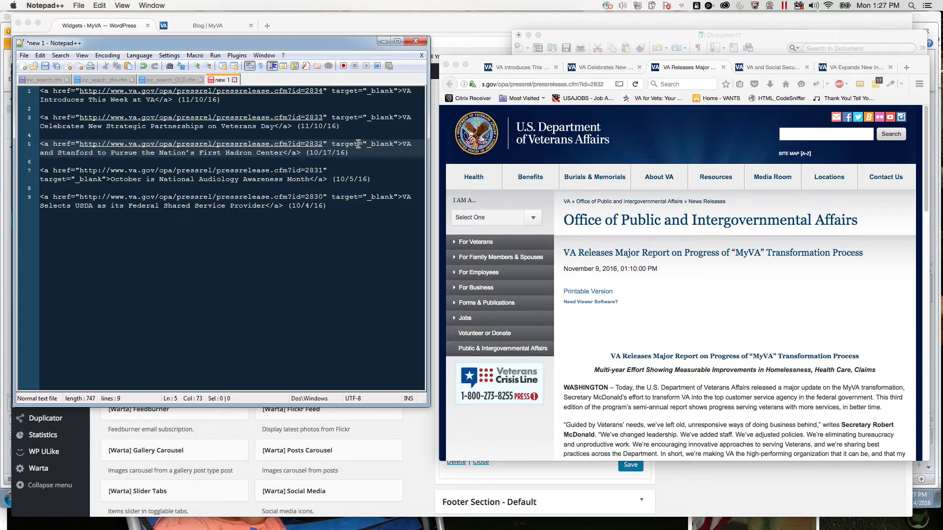
double_click(358, 144)
click(407, 143)
key(shift+End)
key(shift+Left)
key(shift+Left)
key(shift+Left)
key(shift+Left)
key(shift+Left)
key(shift+Left)
key(shift+Left)
key(shift+Left)
key(shift+Left)
key(shift+Left)
key(shift+Left)
key(shift+Left)
key(shift+Left)
key(shift+Left)
key(shift+Left)
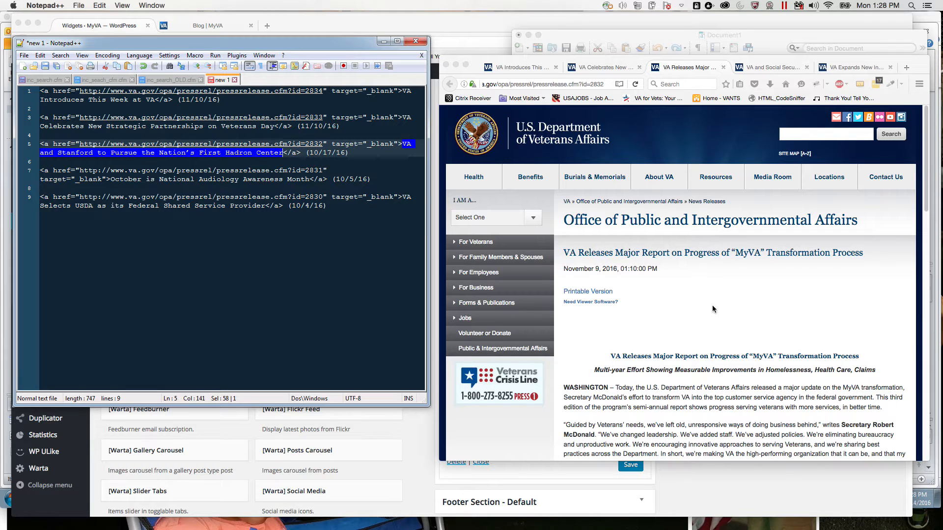
click(696, 338)
drag(610, 357, 861, 359)
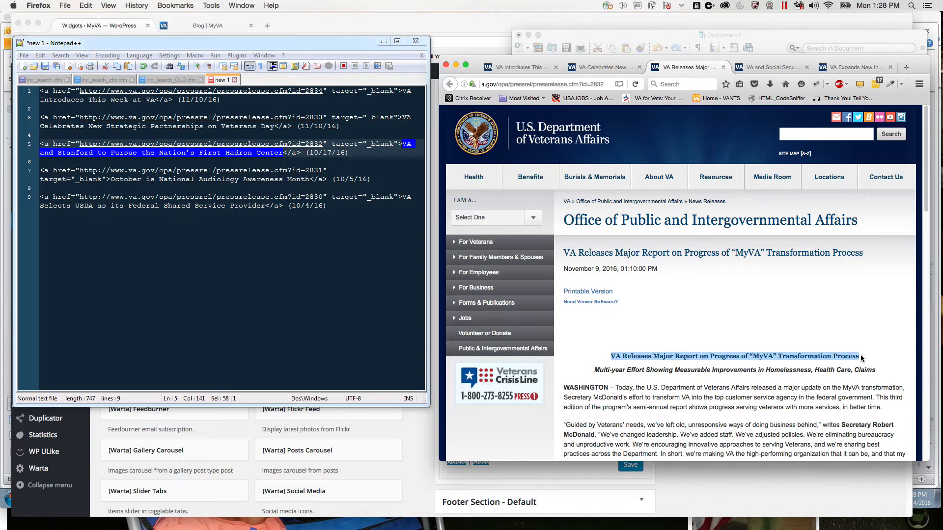
key(super+c)
key(super+Tab)
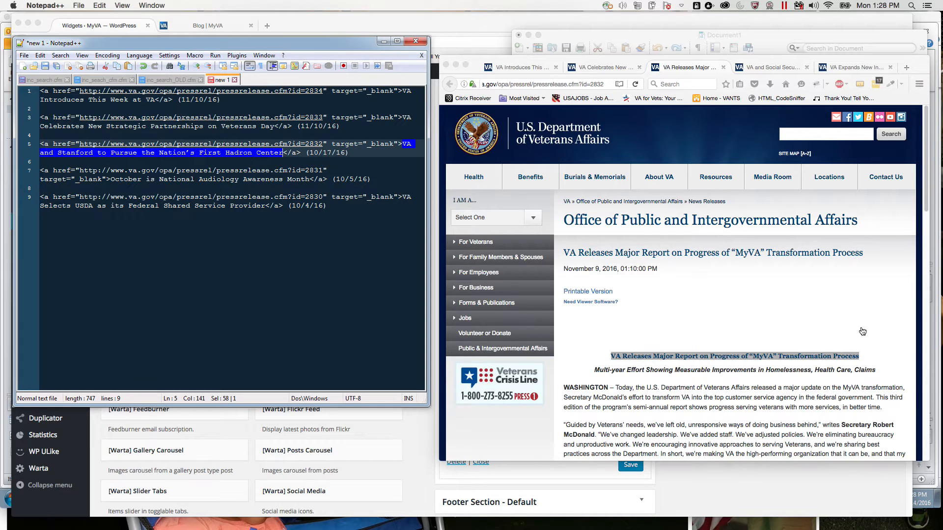
key(super+v)
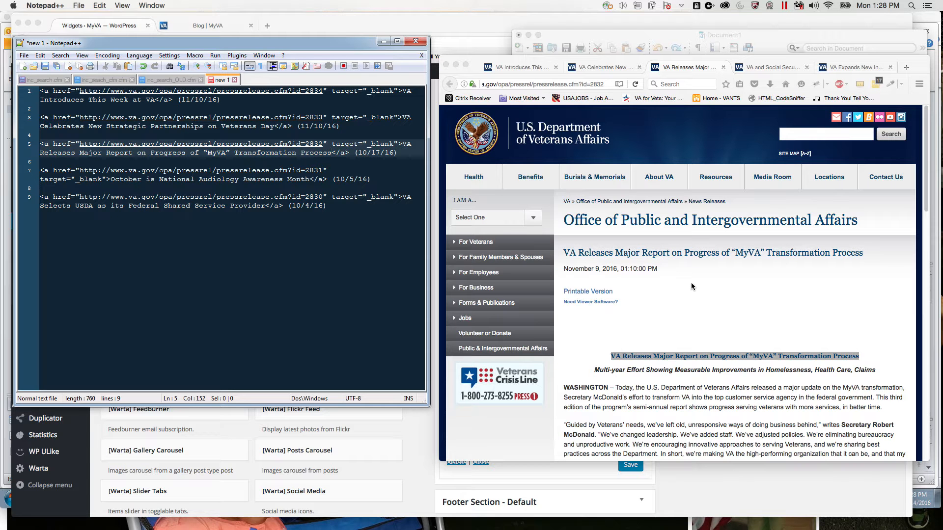
- Change the date of the third press release entry to 11/9/16
key(Right)
key(Right)
key(Right)
key(shift+Right)
text(1)
key(shift+Right)
key(shift+Right)
text(9)
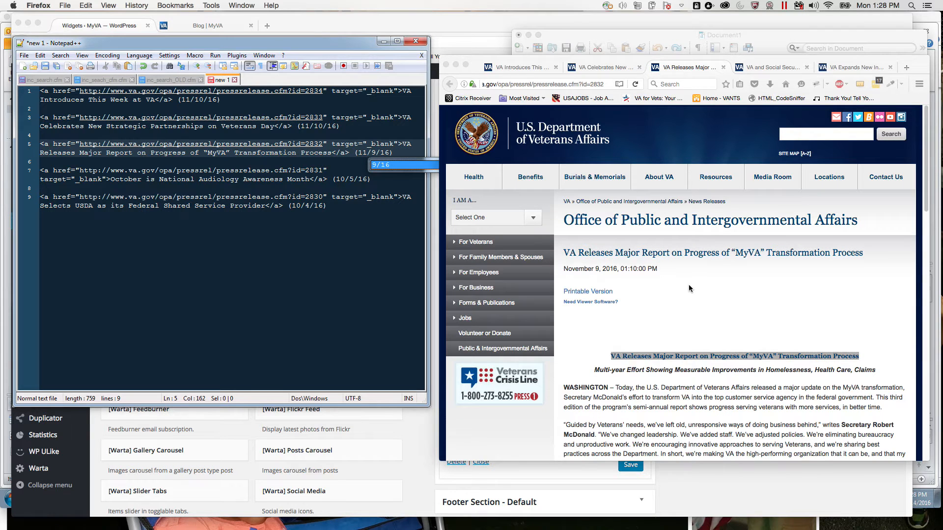
key(super+Tab)
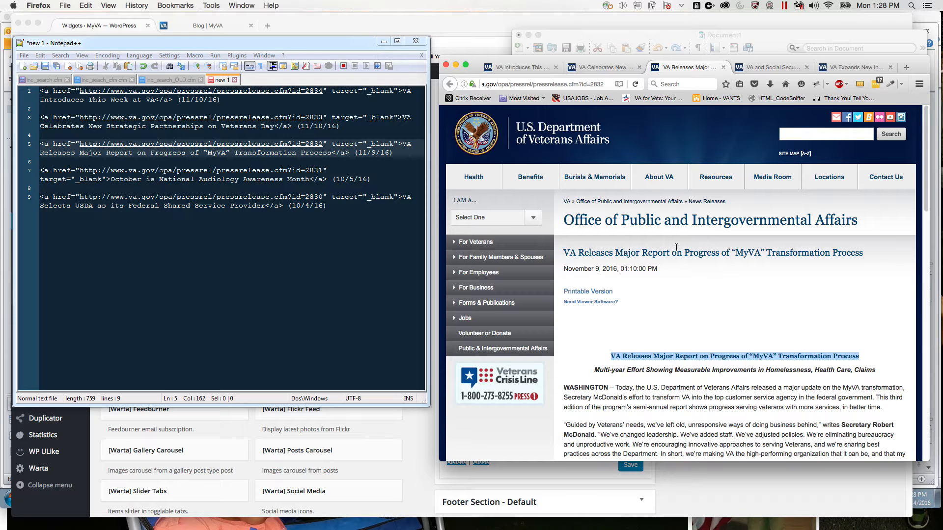
key(super+Tab)
- Replace the fourth entry's link text with "VA and Social Security Partner to Speed Up Disability Decisions" copied from its release page in Firefox
key(Down)
key(Down)
key(Left)
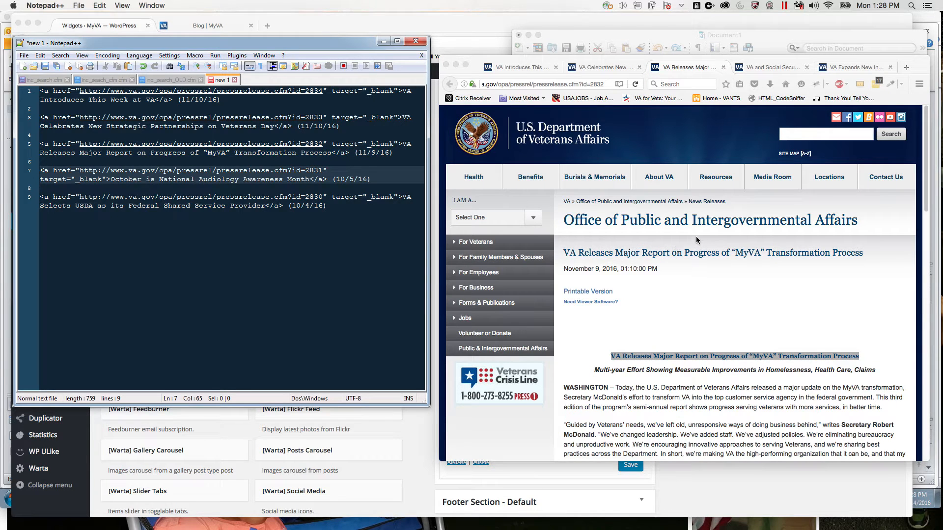
click(759, 67)
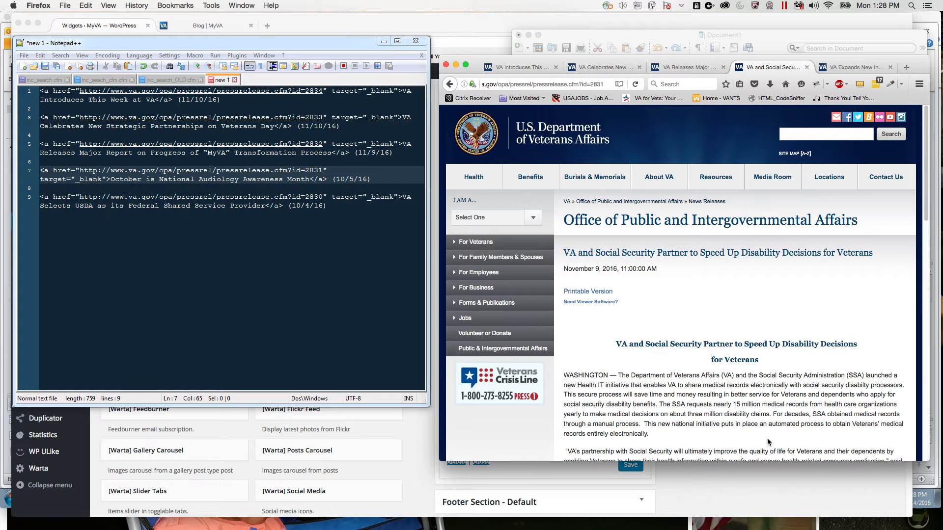
drag(618, 344, 864, 346)
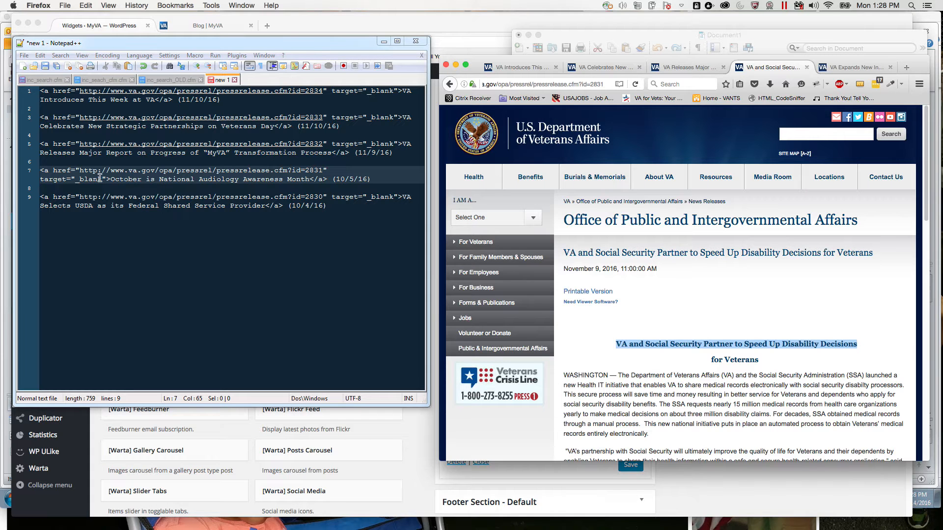
drag(111, 179, 311, 179)
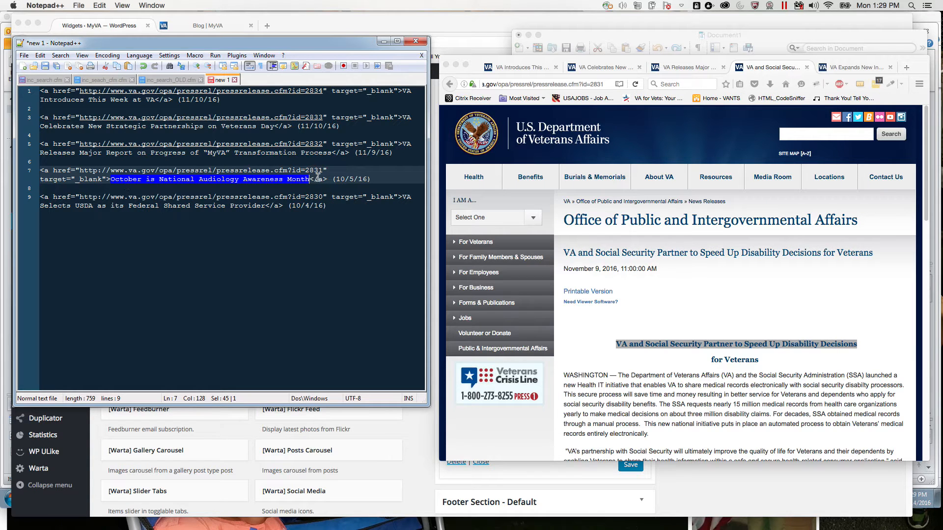
key(super+v)
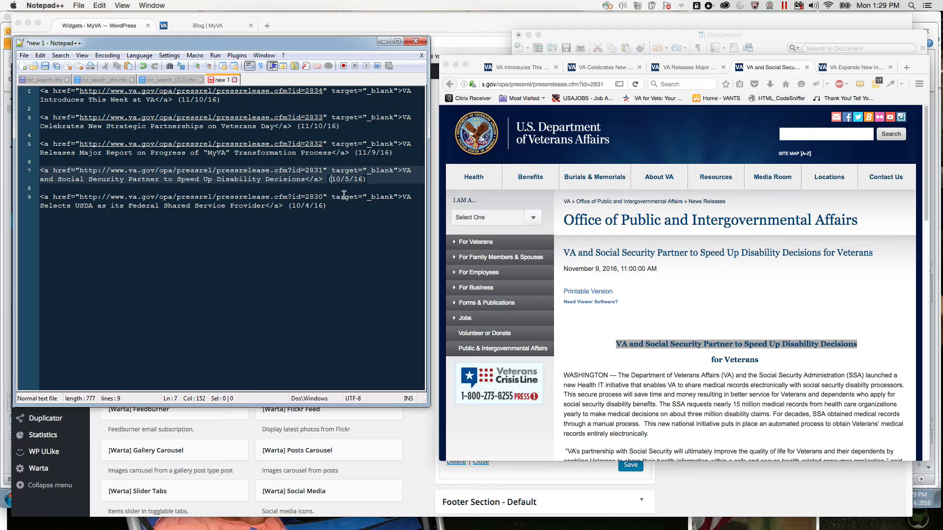
- Change the date of the fourth press release entry to 11/9/16
key(shift+Right)
text(1)
key(Down)
key(Down)
key(Return)
key(Delete)
- Replace the fifth entry's link text with the headline "VA Expands New Innovators Network Program" copied from its release page in Firefox
click(324, 196)
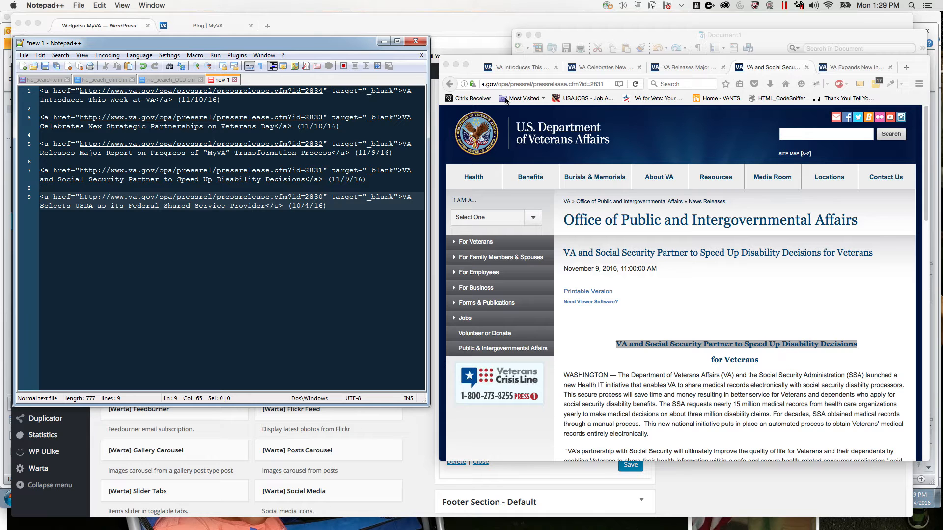
click(866, 66)
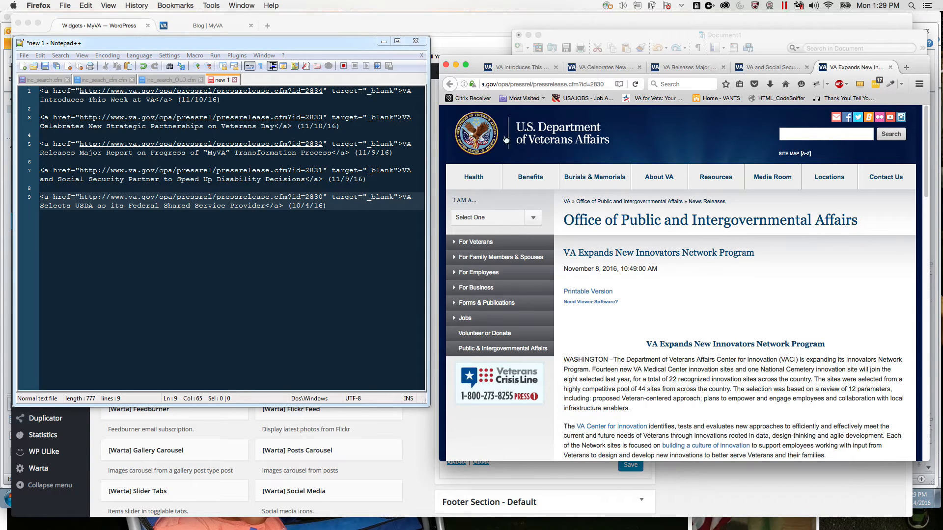
drag(640, 345, 826, 342)
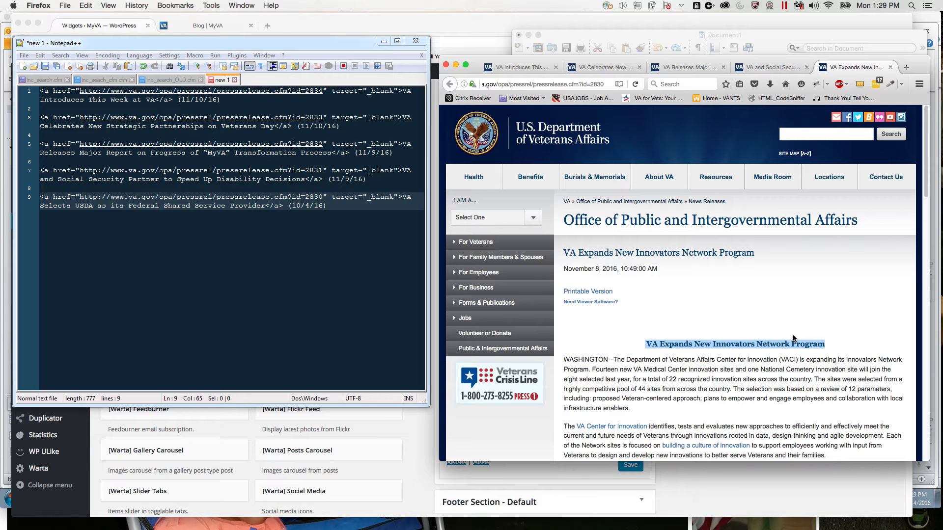
click(401, 197)
drag(402, 197, 267, 205)
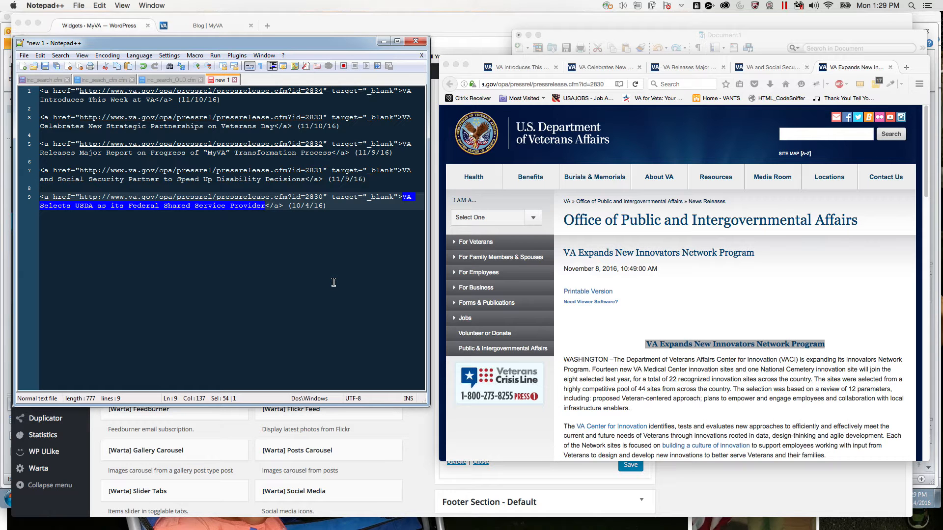
key(ctrl+v)
click(45, 205)
key(BackSpace)
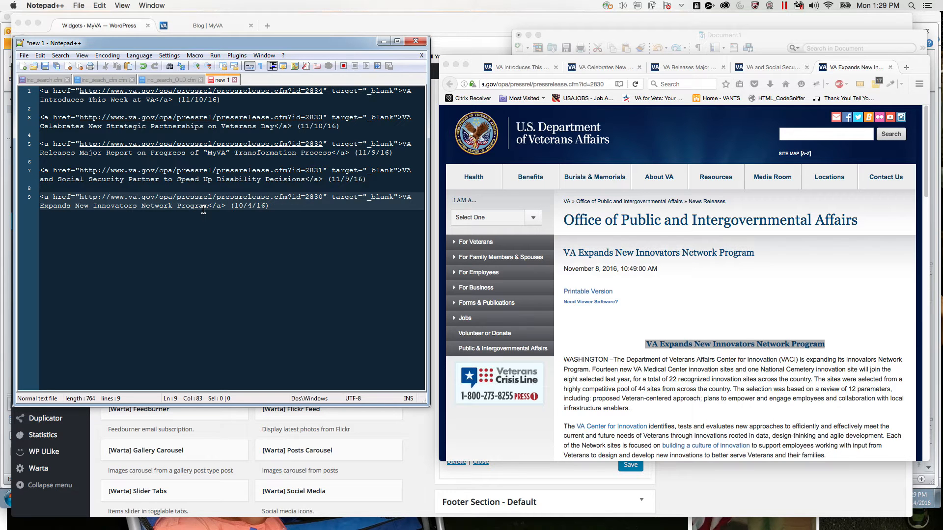
- Change the date of the fifth press release entry to 11/8/16
key(End)
key(Left)
key(Left)
key(Left)
key(Left)
key(Left)
key(Left)
key(Delete)
text(1)
key(Right)
key(Delete)
text(8)
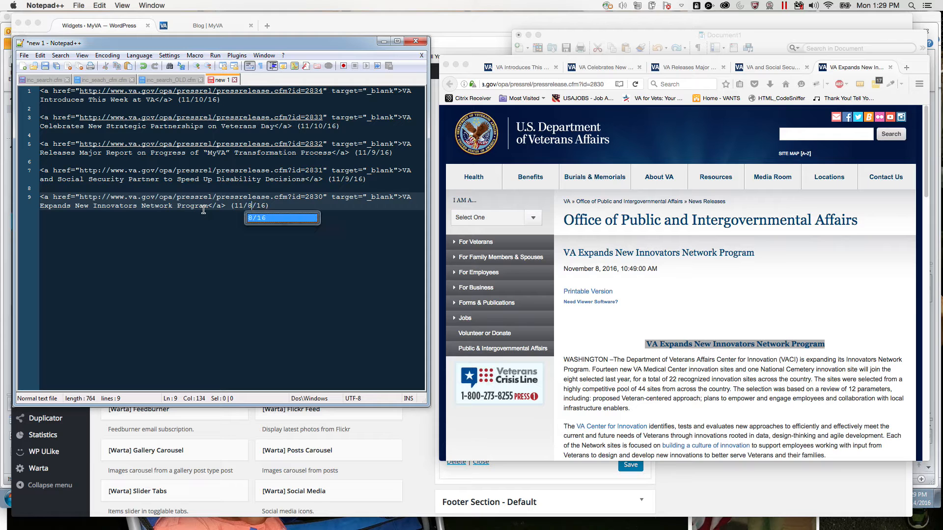
key(Right)
key(Right)
key(Right)
key(Right)
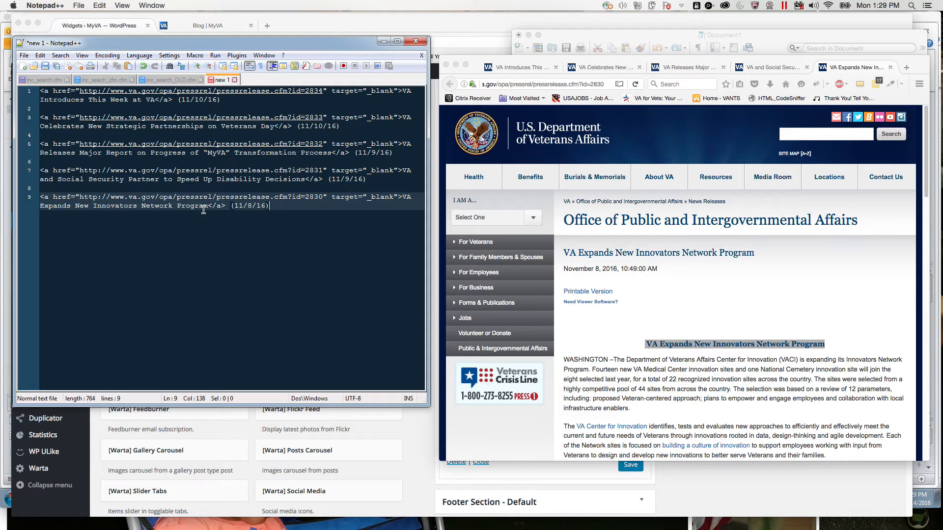
- Copy all five updated entries from Notepad++ and replace the Press Releases widget's content with them in WordPress
key(ctrl+a)
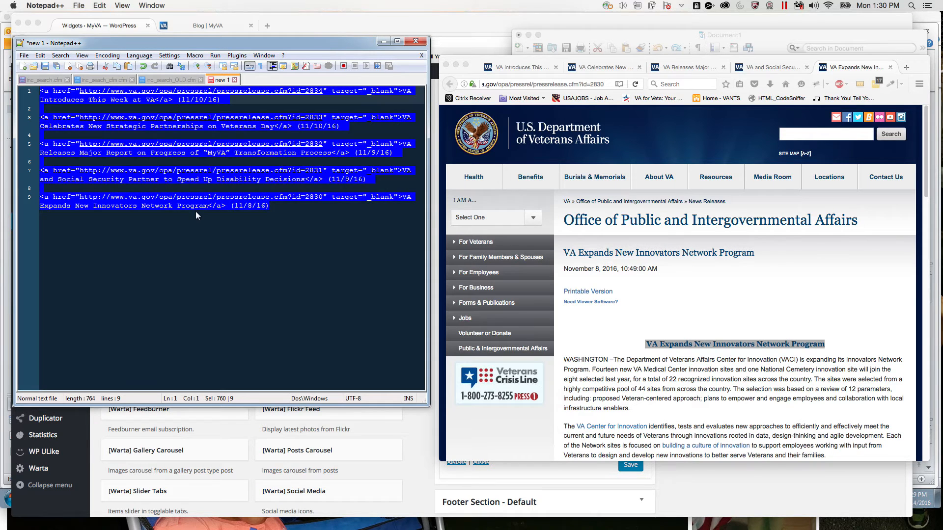
key(super+c)
key(super+c)
click(679, 476)
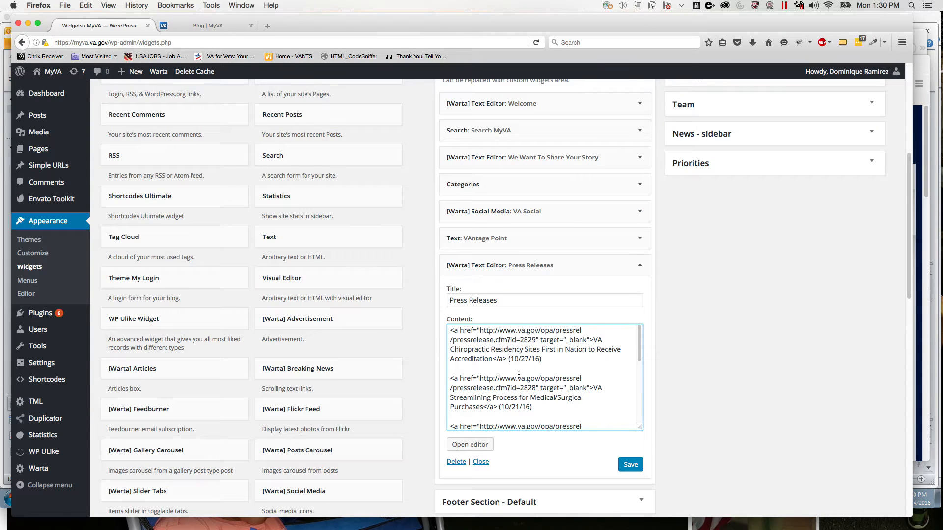
key(super+a)
key(super+v)
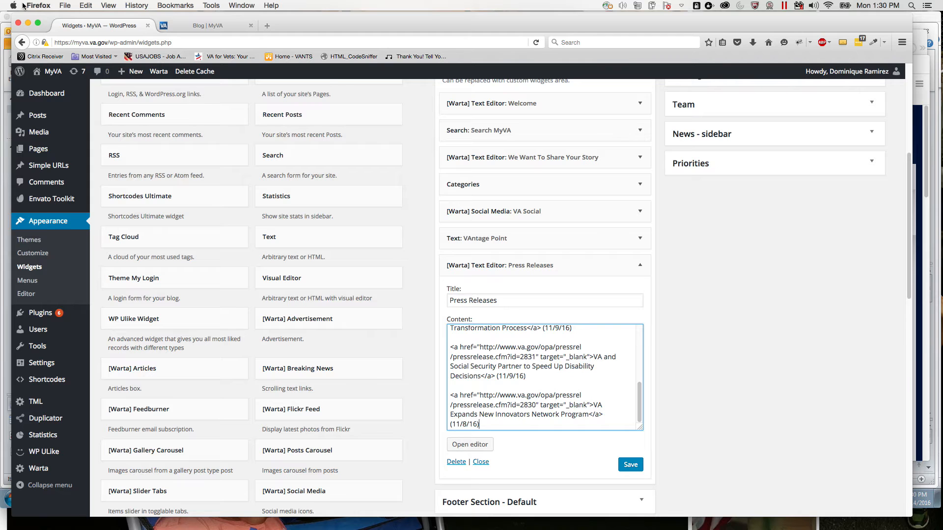
- View the current Press Releases list on the MyVA blog page and open a second copy of the blog in a new tab
click(207, 25)
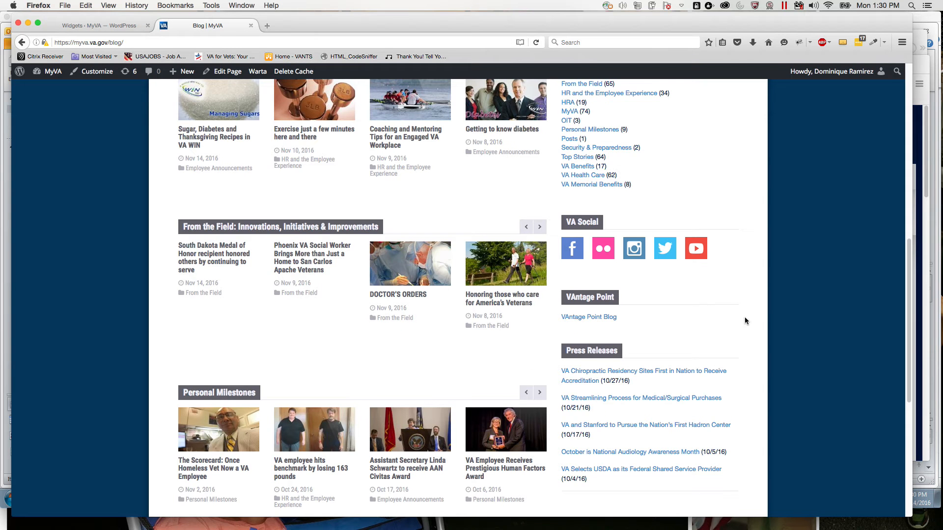
scroll(791, 342, down, 1)
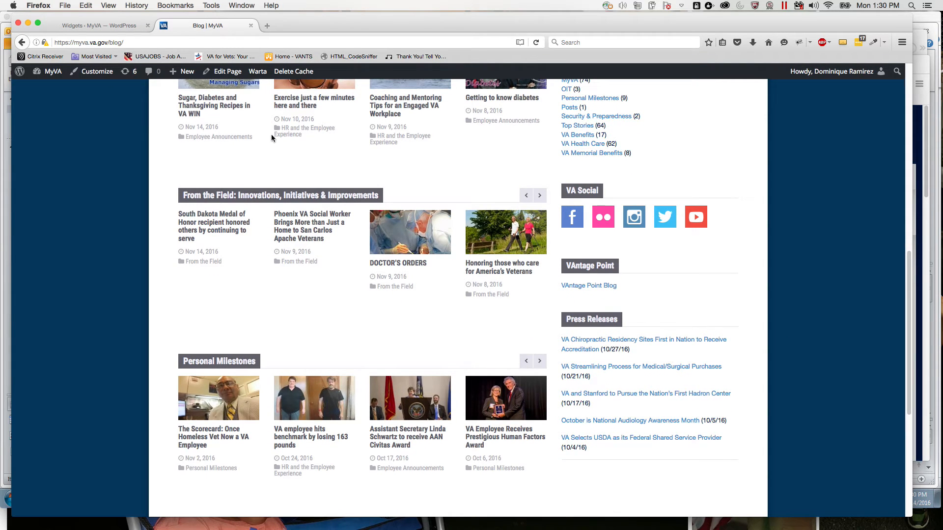
click(93, 26)
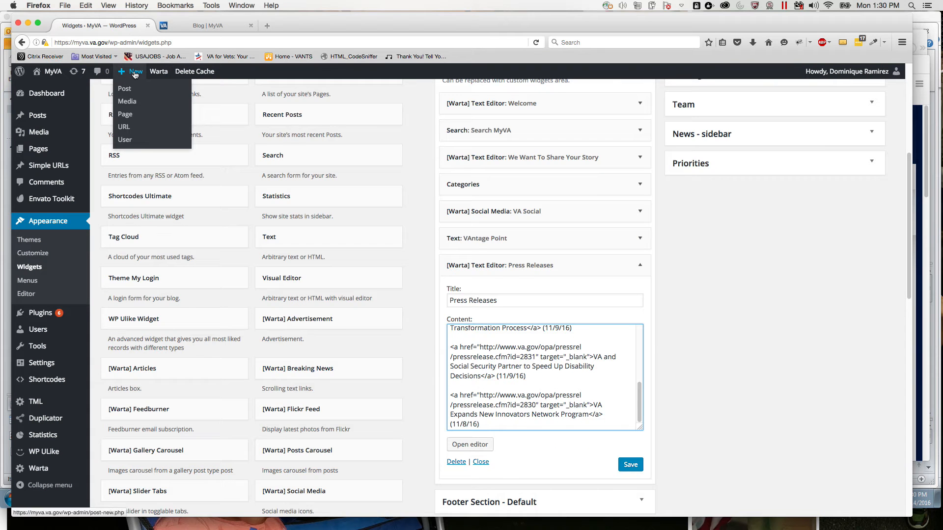
click(164, 25)
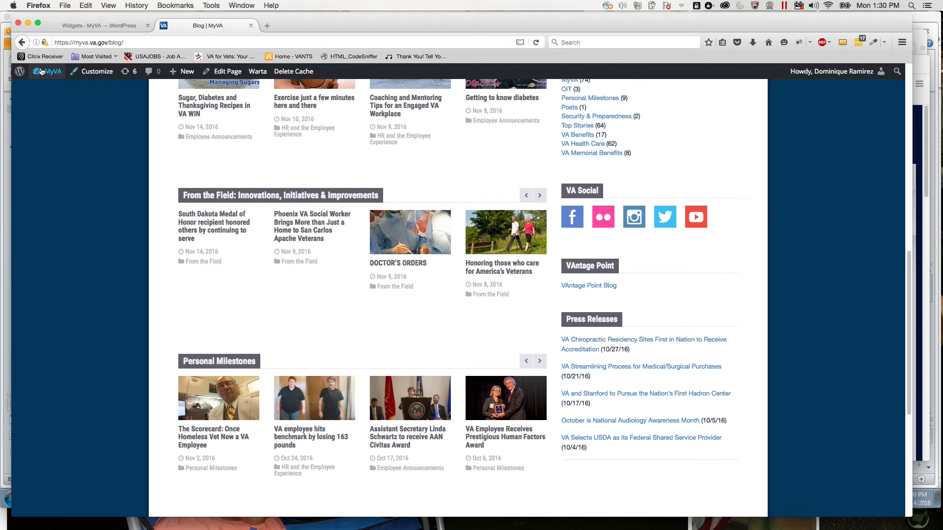
scroll(133, 151, up, 15)
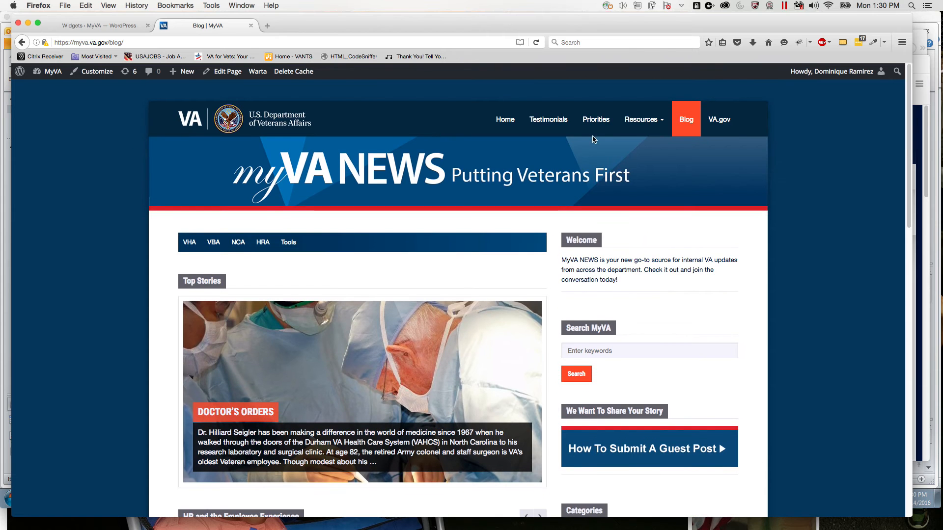
right_click(698, 128)
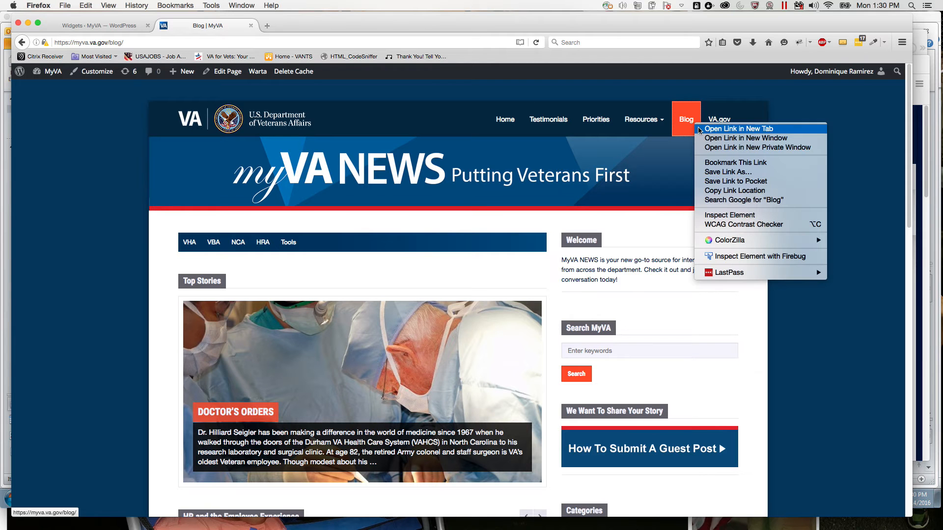
click(699, 128)
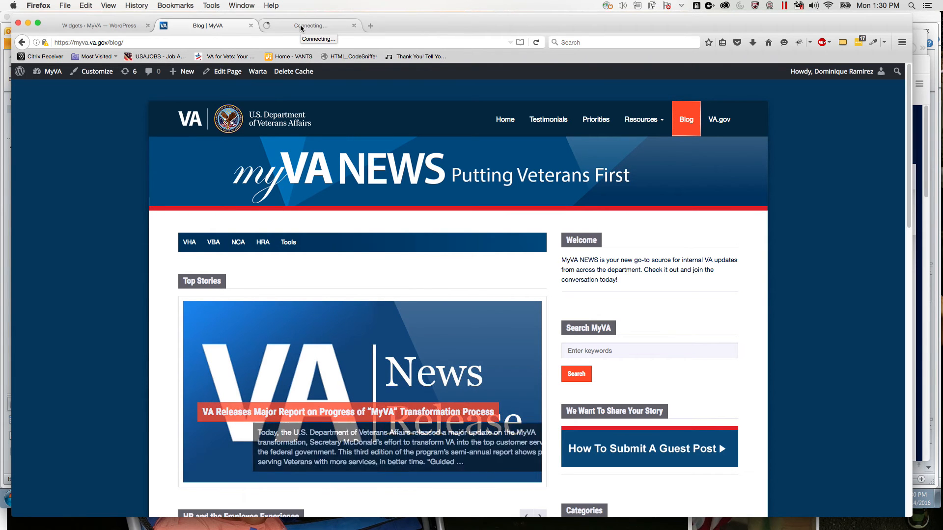
click(301, 25)
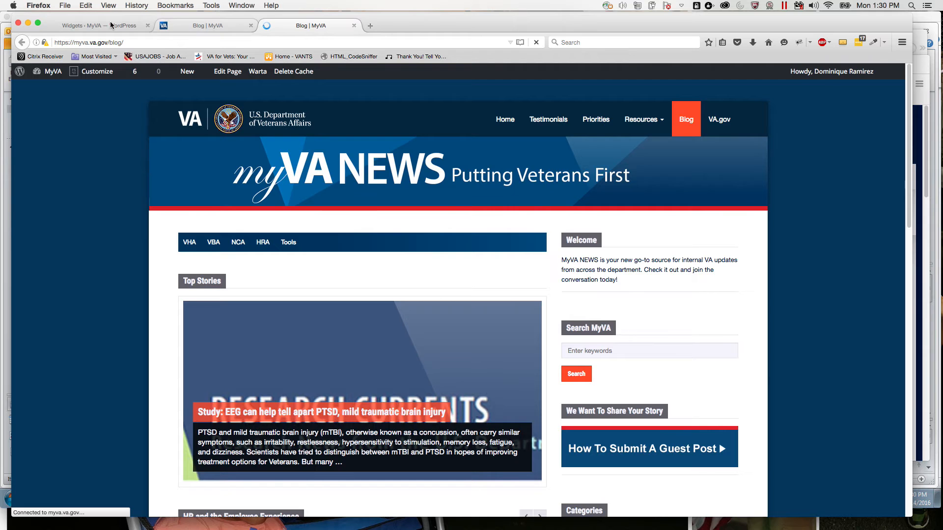
- Save the Press Releases widget on the WordPress Widgets page and collapse it
click(99, 25)
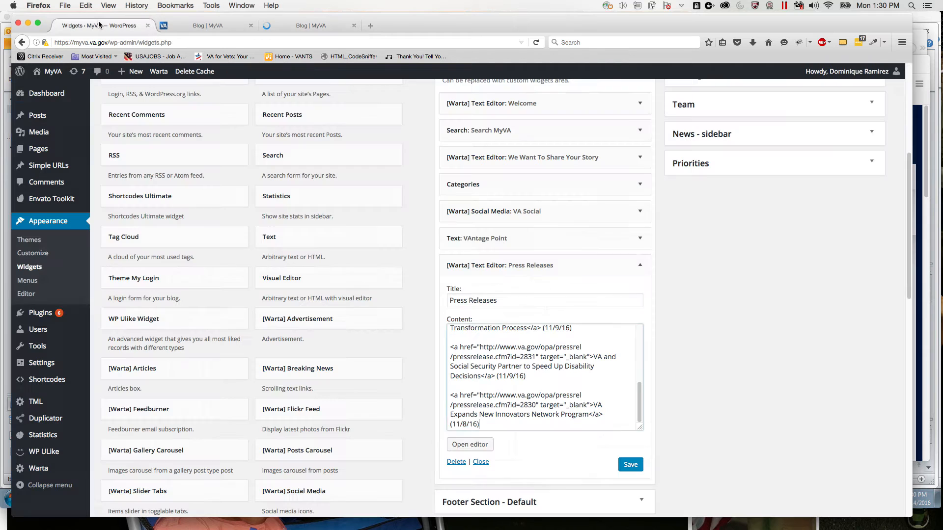
click(634, 468)
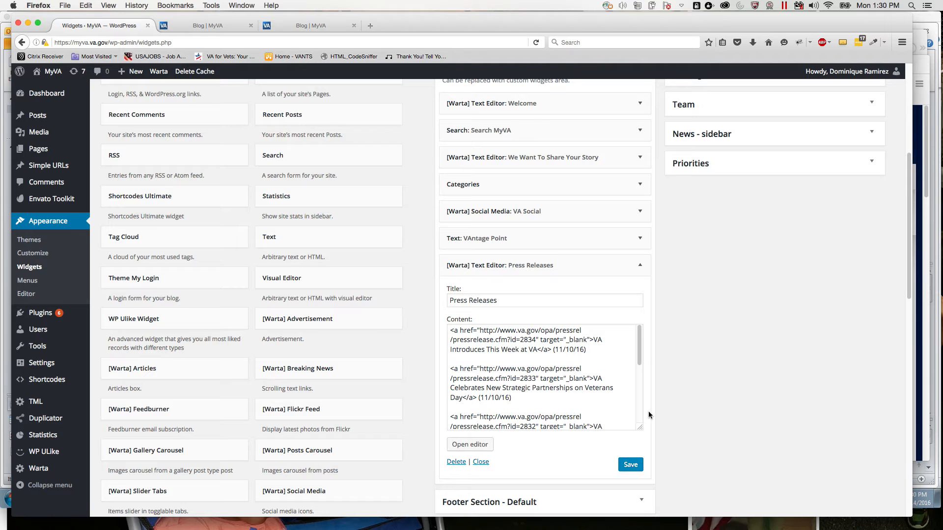
click(481, 462)
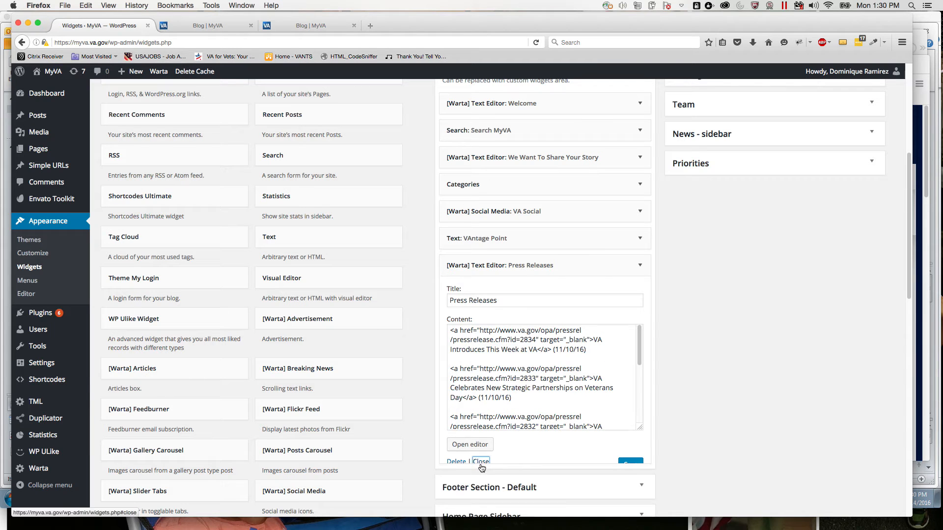
- Reload the second copy of the blog page and examine its Press Releases section
click(315, 26)
scroll(756, 271, down, 10)
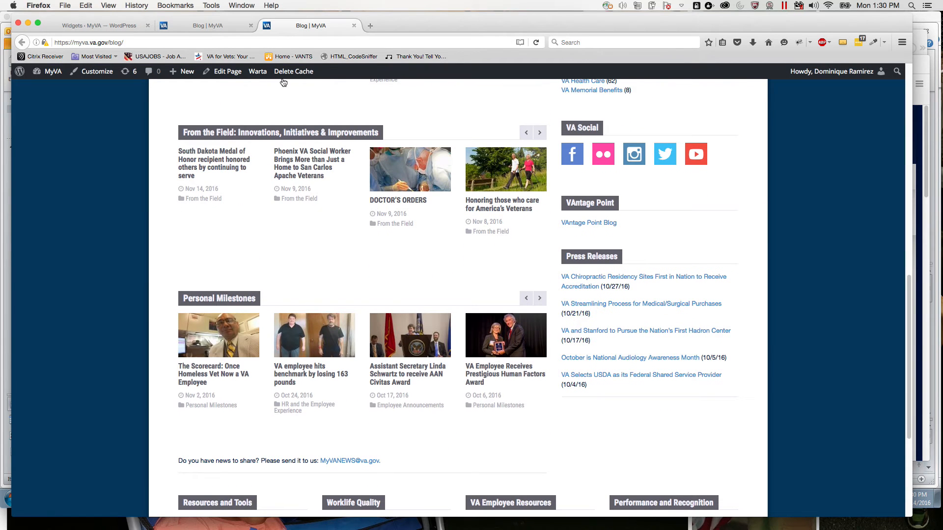
click(537, 43)
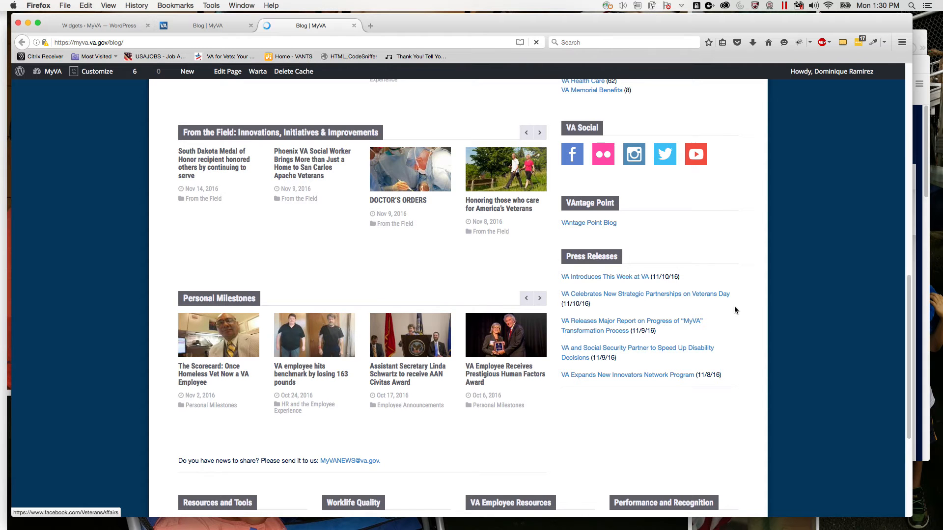
scroll(752, 325, down, 3)
scroll(754, 326, up, 3)
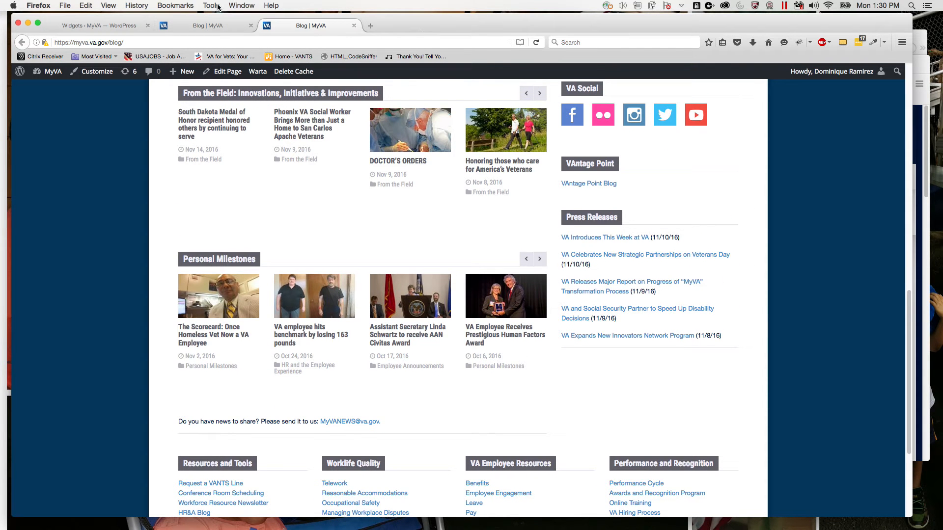
- Compare the Press Releases list on the unrefreshed blog page with the list on the reloaded copy
click(211, 26)
scroll(595, 274, down, 10)
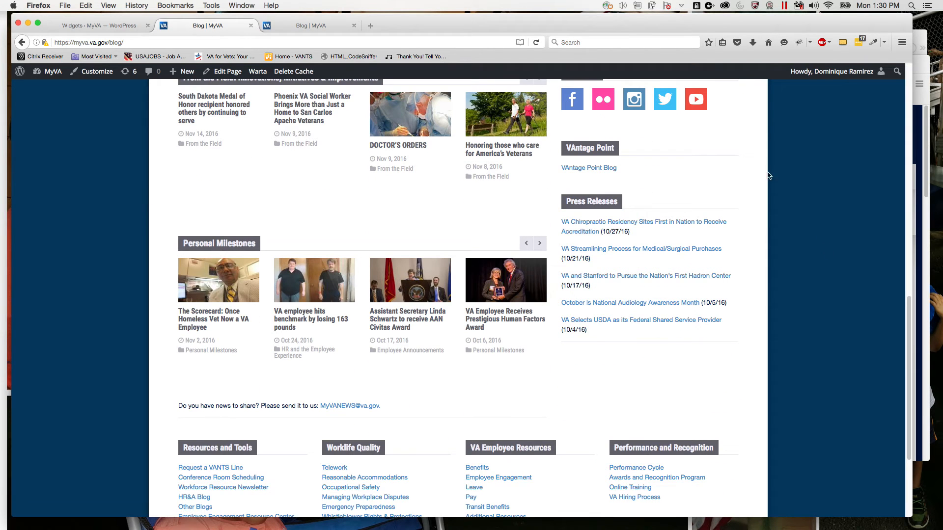
click(304, 24)
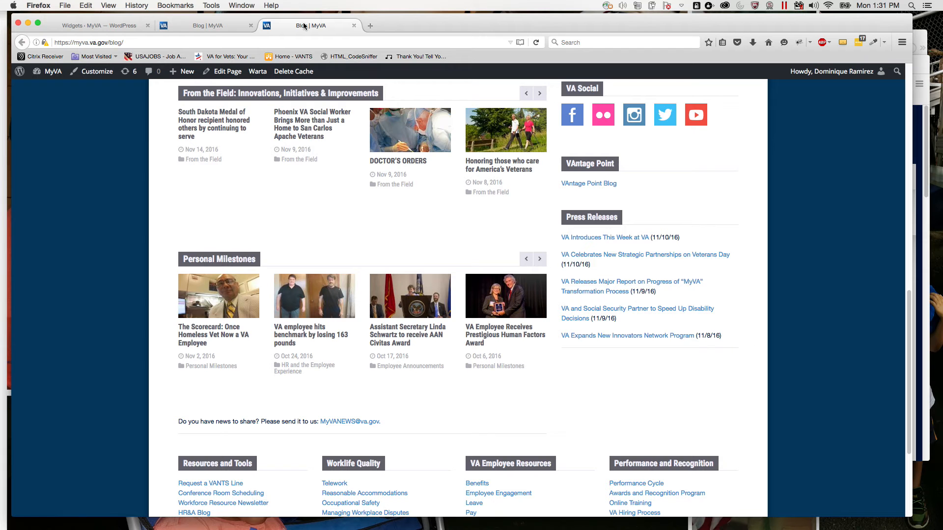
click(246, 20)
click(300, 25)
click(202, 26)
click(292, 28)
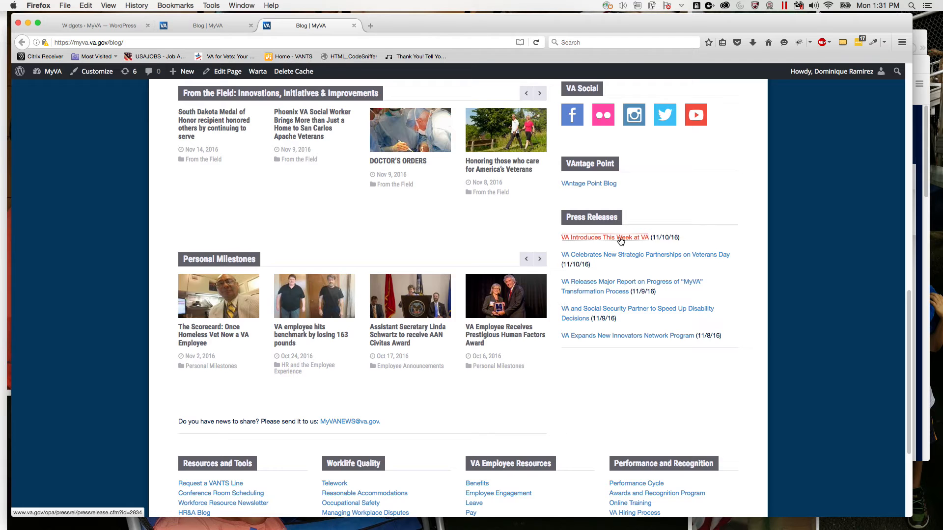
- Test all five Press Releases links on the reloaded blog page, checking each release page and closing it again
click(620, 239)
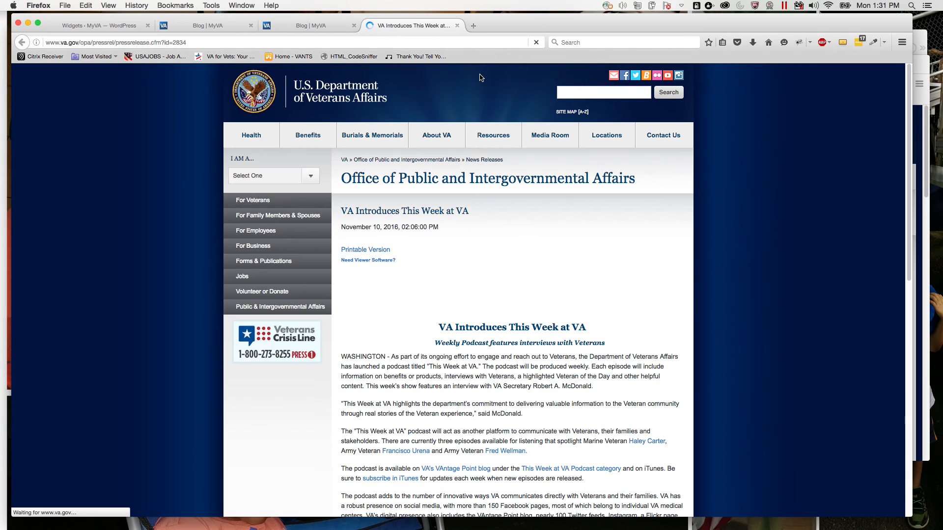
click(457, 26)
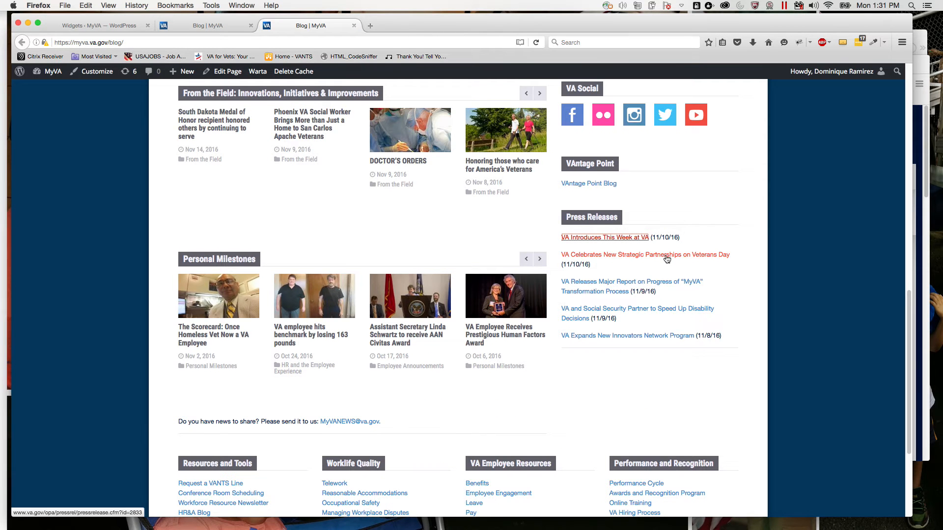
click(667, 259)
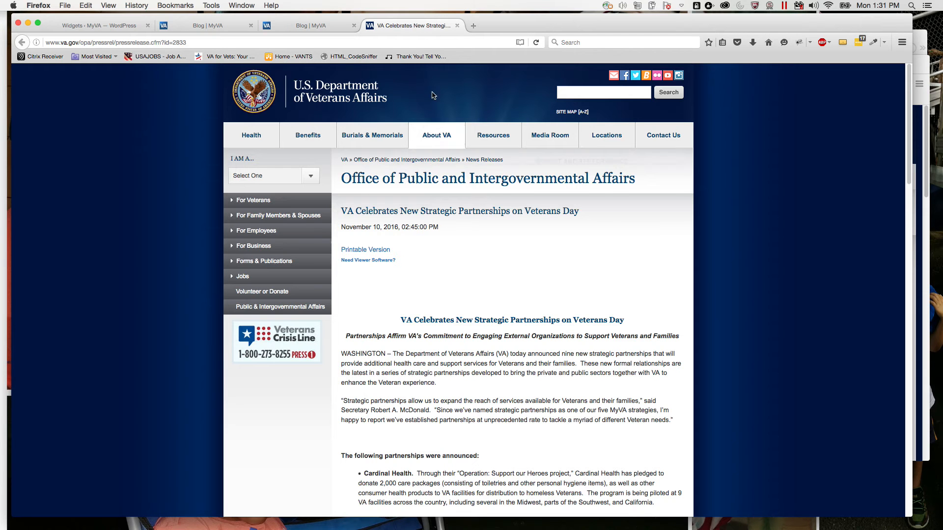
click(457, 26)
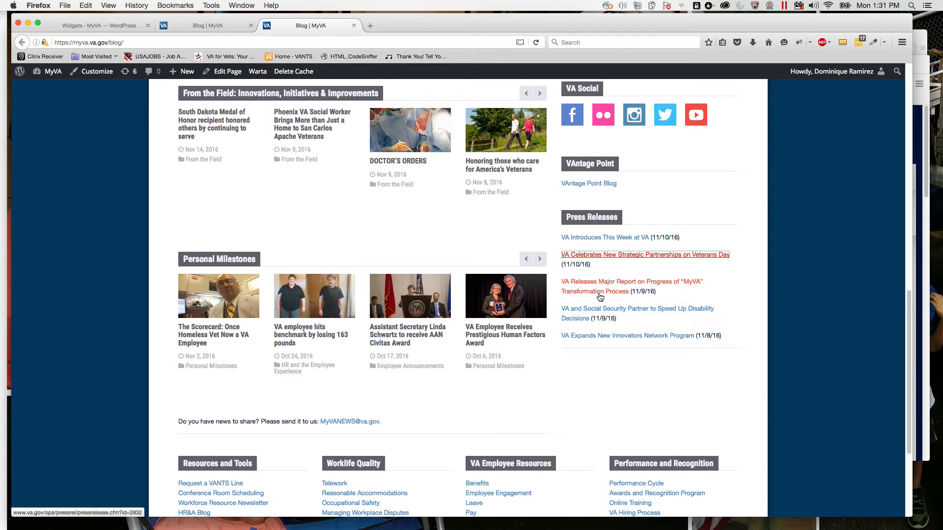
click(599, 293)
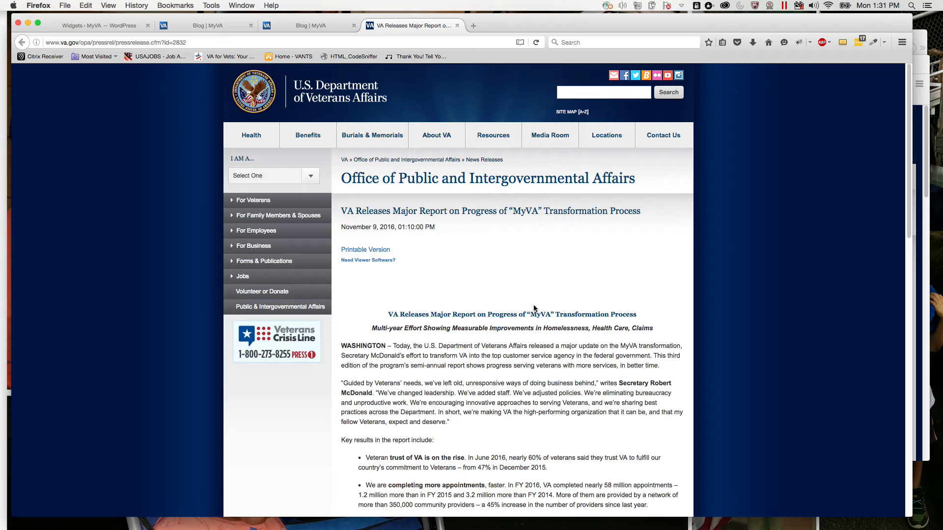
click(457, 26)
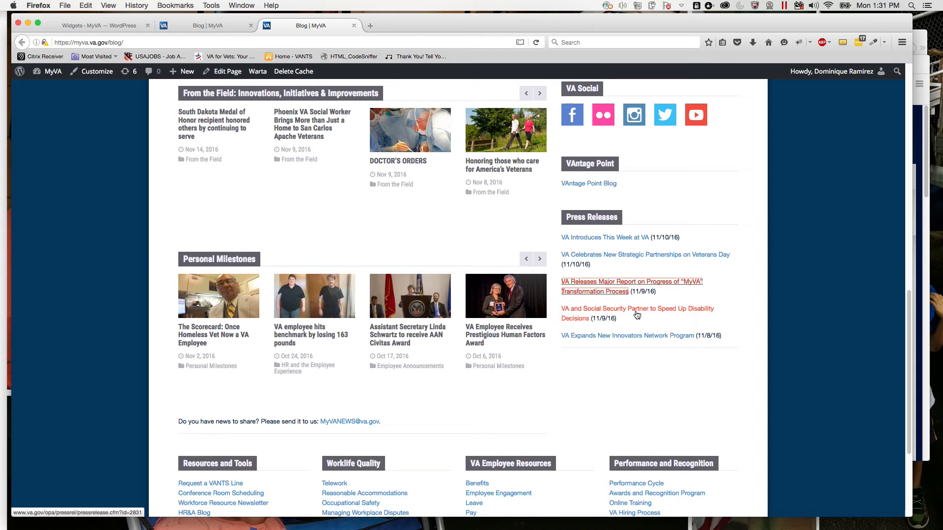
click(637, 311)
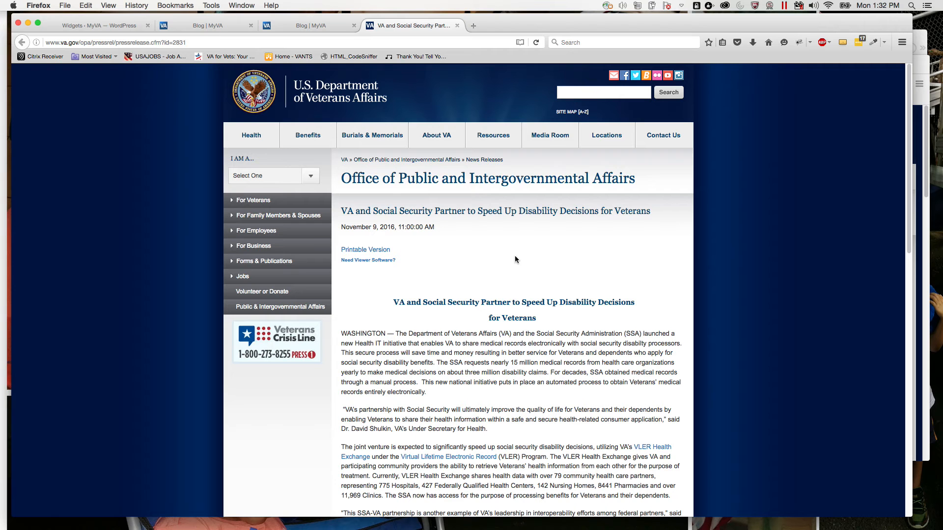
click(456, 26)
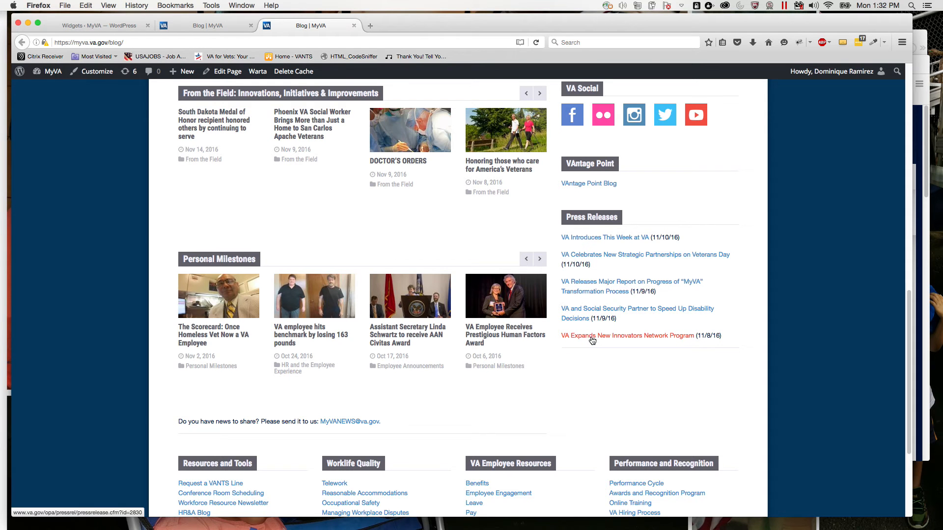
click(592, 339)
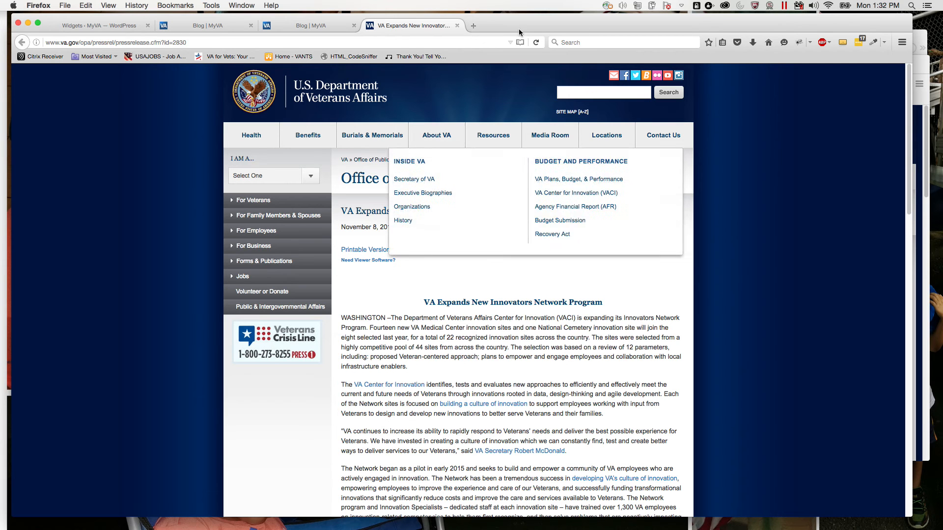
click(457, 25)
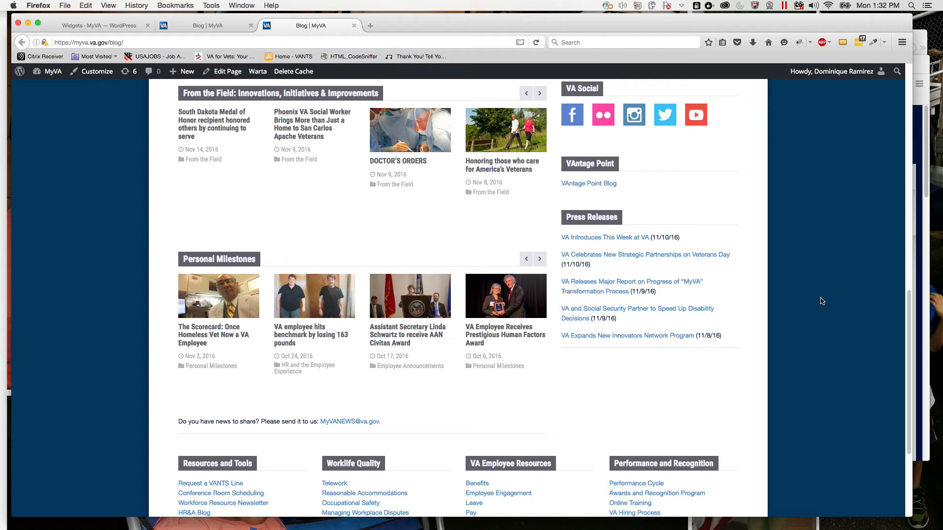
scroll(821, 301, down, 2)
scroll(822, 301, up, 5)
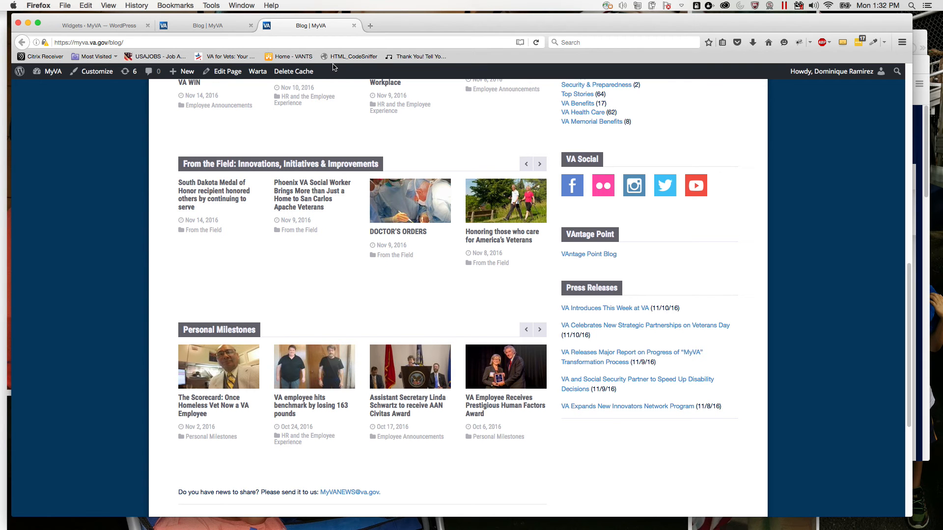
- Return to the WordPress Widgets page and expand the Press Releases widget under Sidebar Section - Default
click(117, 28)
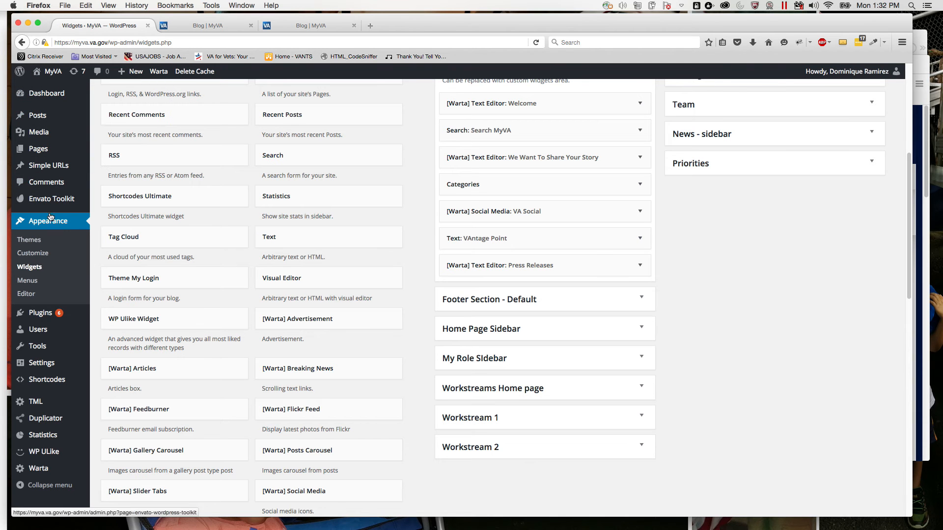
scroll(540, 236, up, 3)
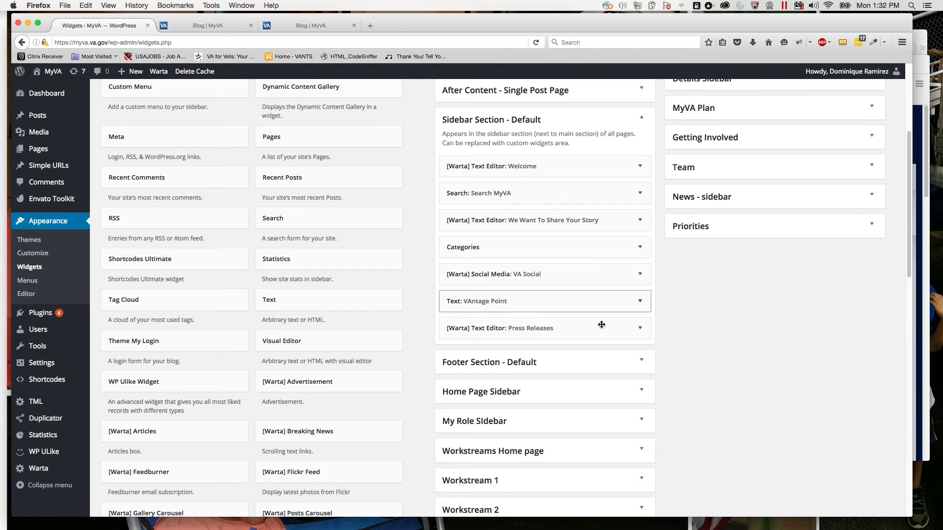
click(641, 328)
scroll(645, 324, down, 3)
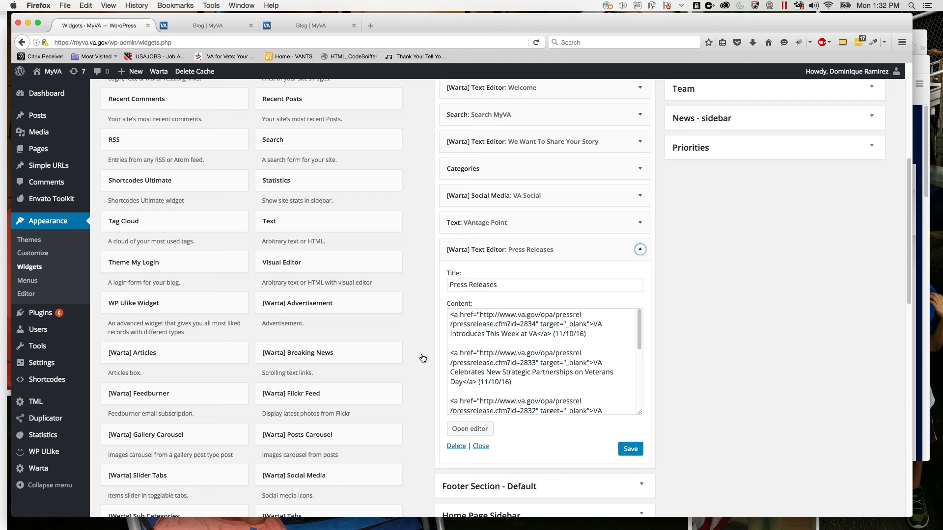
- Review the entries in Notepad++ against the widget's content and place the cursor in the first entry's link address in WordPress
key(super+Tab)
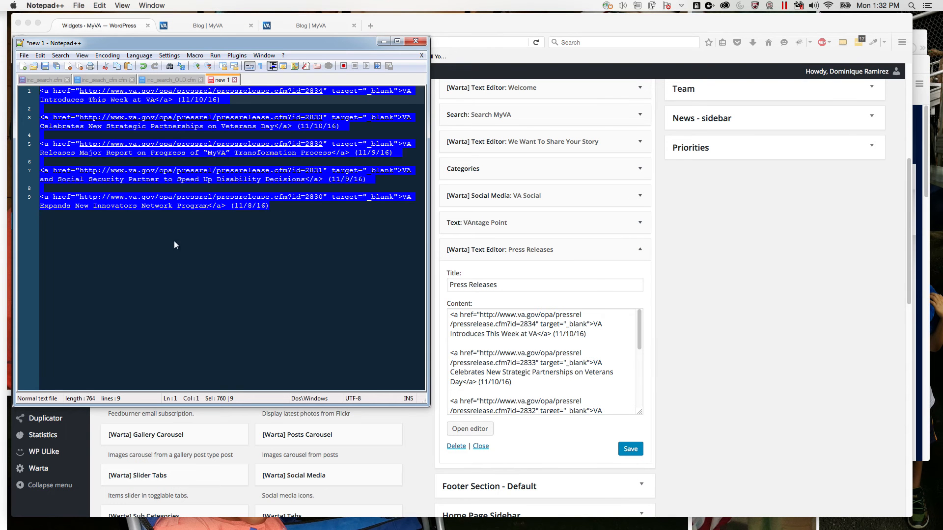
click(284, 248)
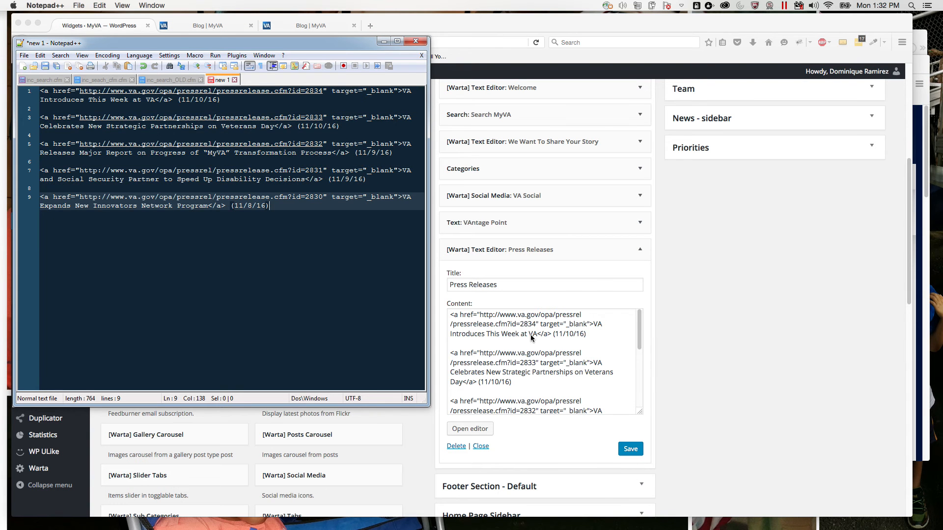
click(493, 319)
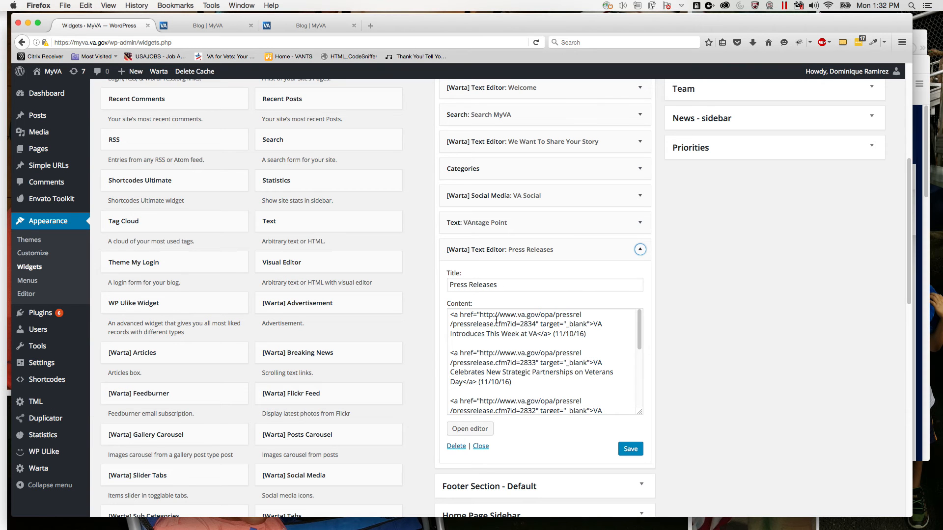
double_click(484, 314)
click(480, 314)
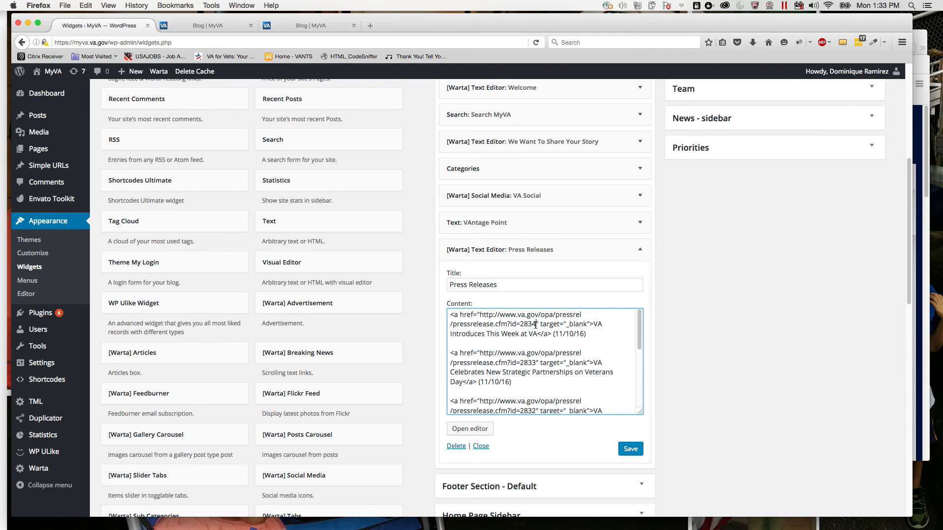
- Examine the first release's title, link code and date in the Press Releases widget's content, and the blank lines separating the entries
drag(594, 325, 539, 334)
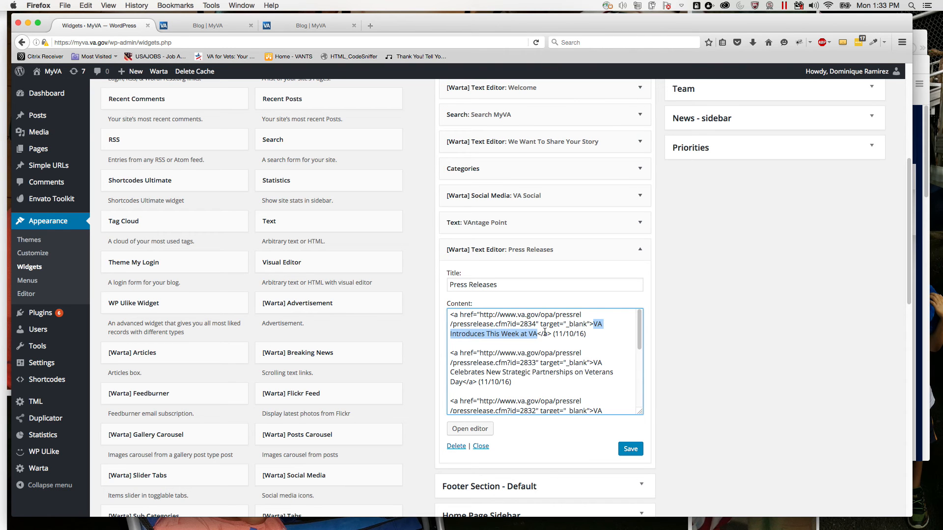
key(super+Tab)
key(super+Tab)
click(573, 334)
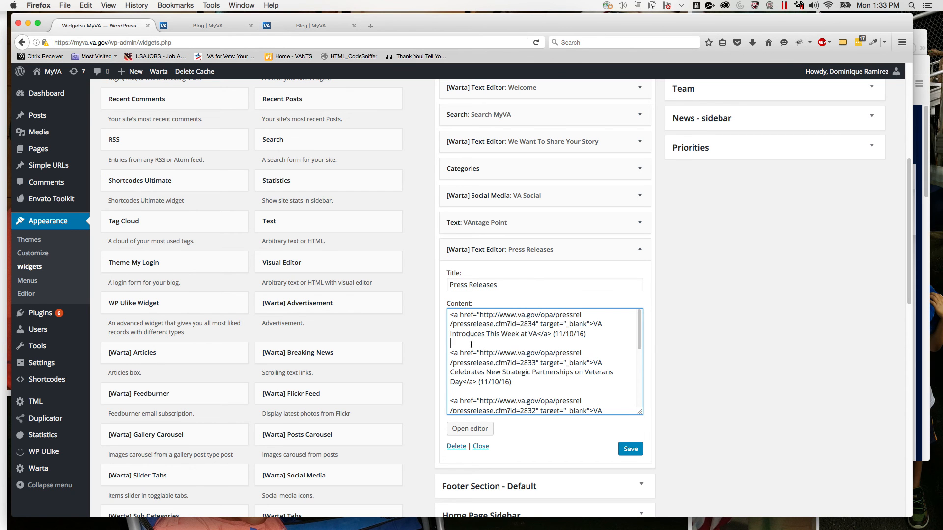
scroll(481, 364, down, 2)
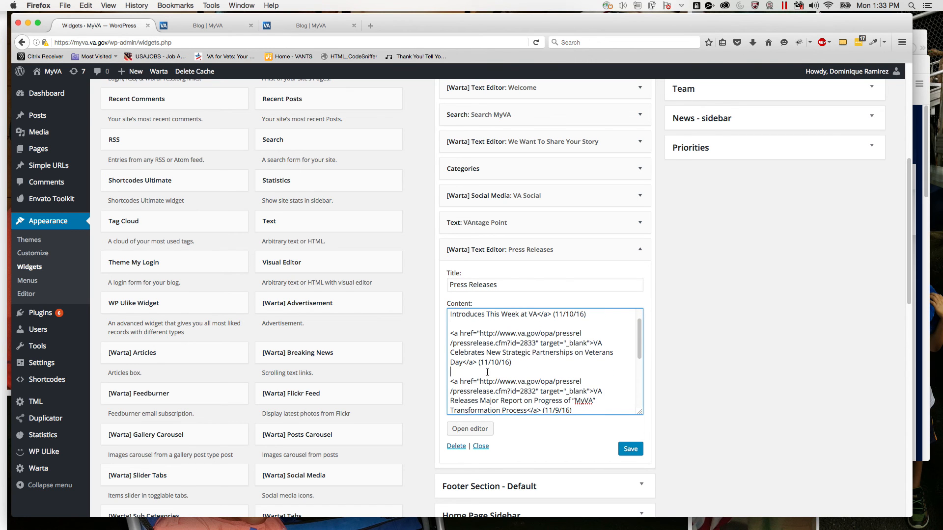
scroll(572, 382, down, 3)
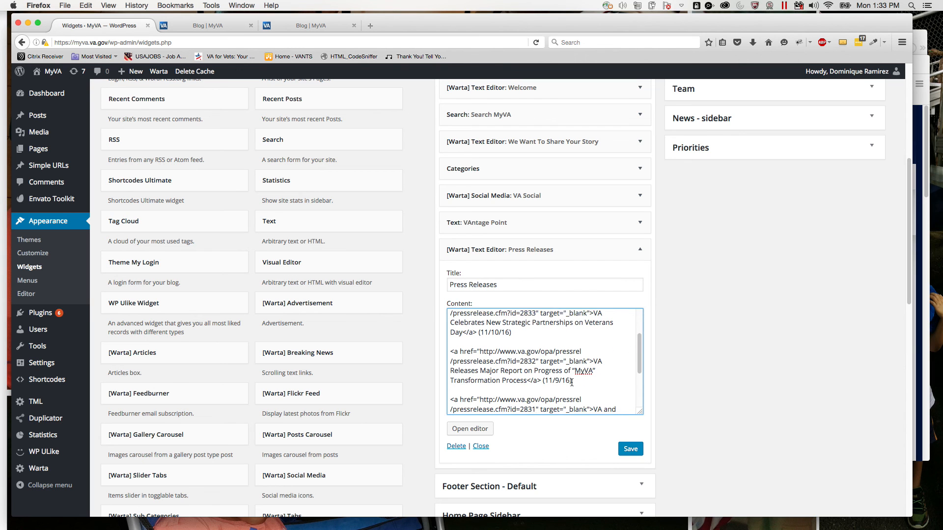
- Compare the Press Releases list on the reloaded blog page with the remaining entries in the widget's content, down to the last one
click(282, 22)
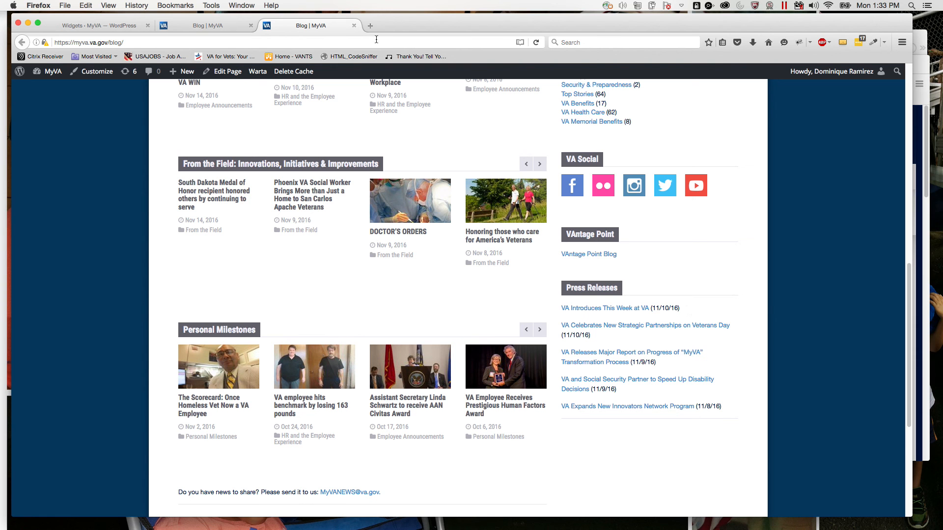
click(119, 26)
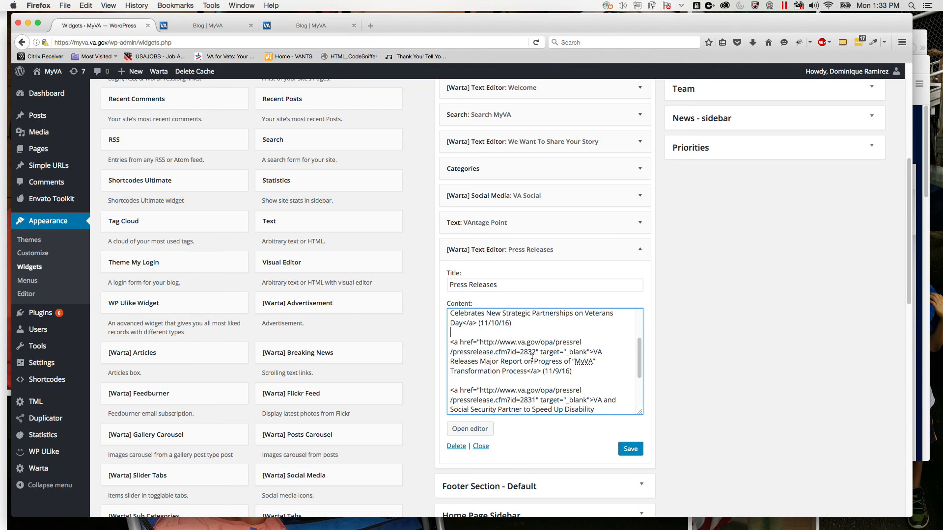
scroll(600, 404, down, 5)
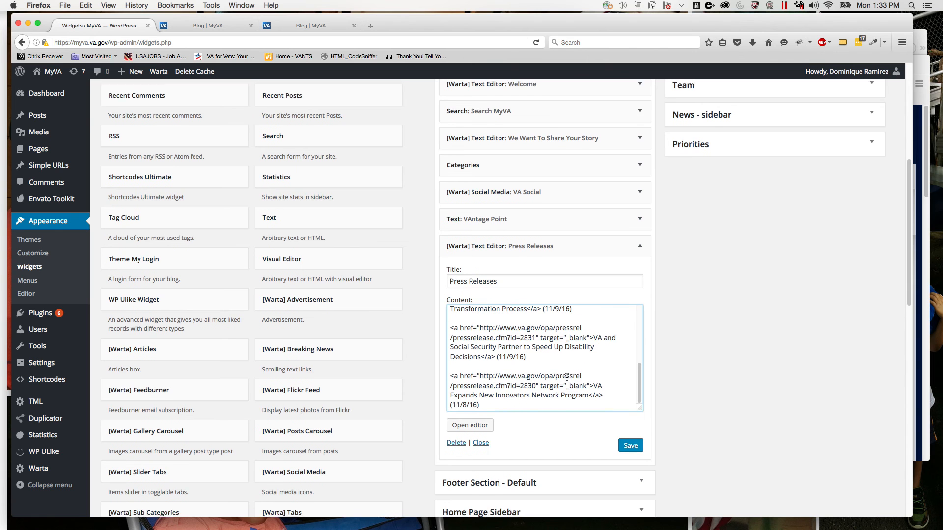